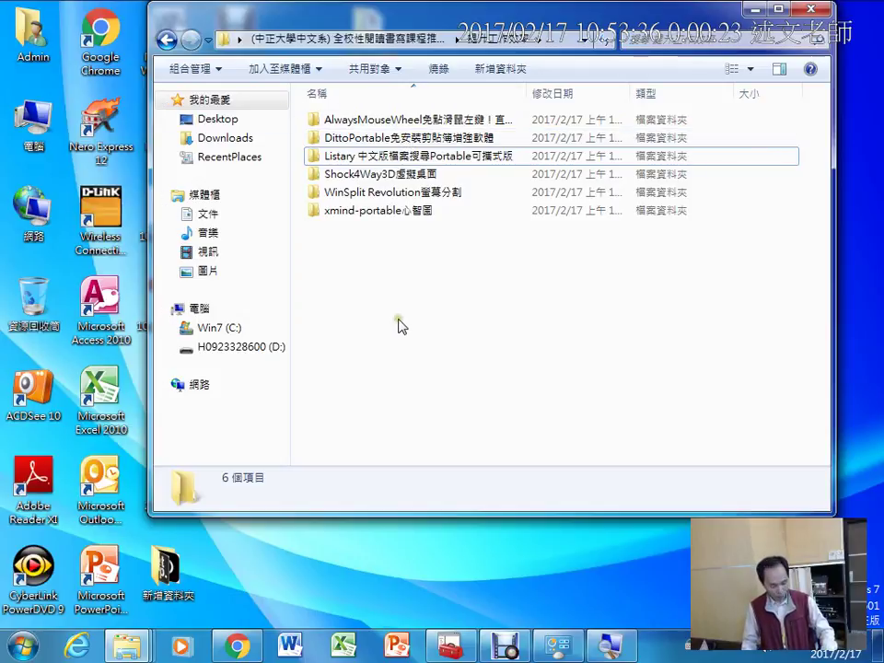
- Minimize the 提升工作效率 folder window so that the desktop is shown
{"action": "key", "text": "ctrl+e"}
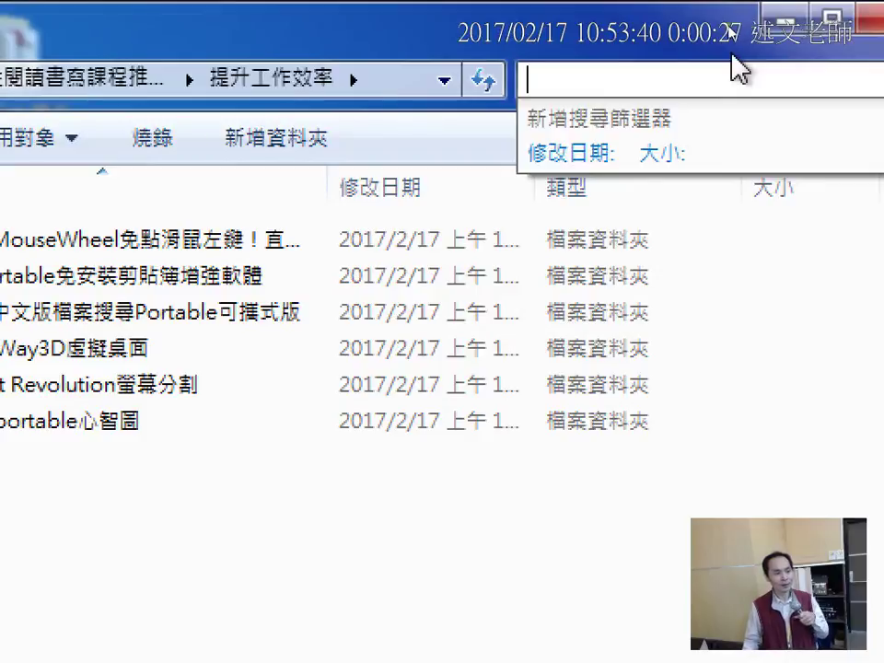
{"action": "left_click", "coordinate": [732, 53]}
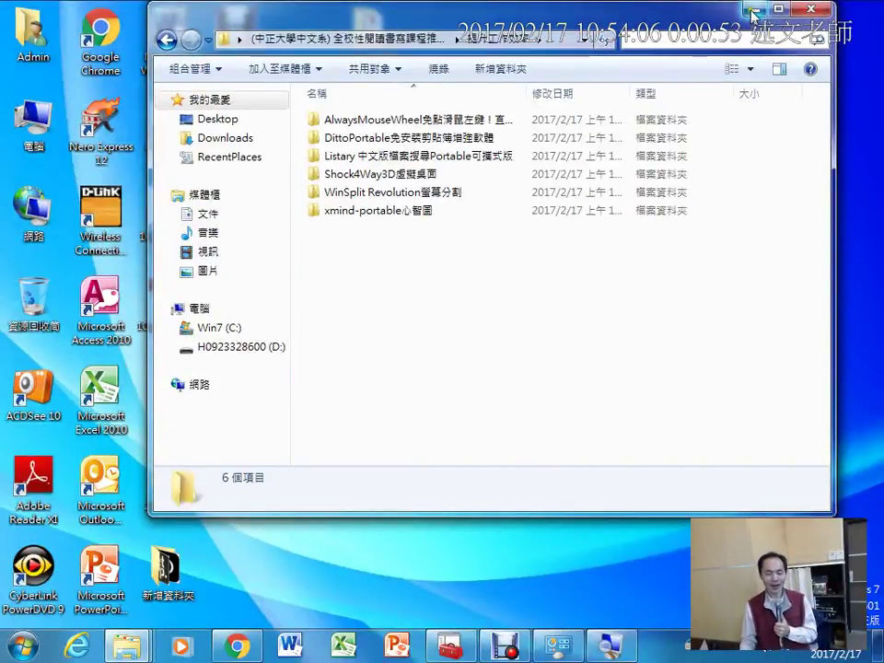
{"action": "key", "text": "super+d"}
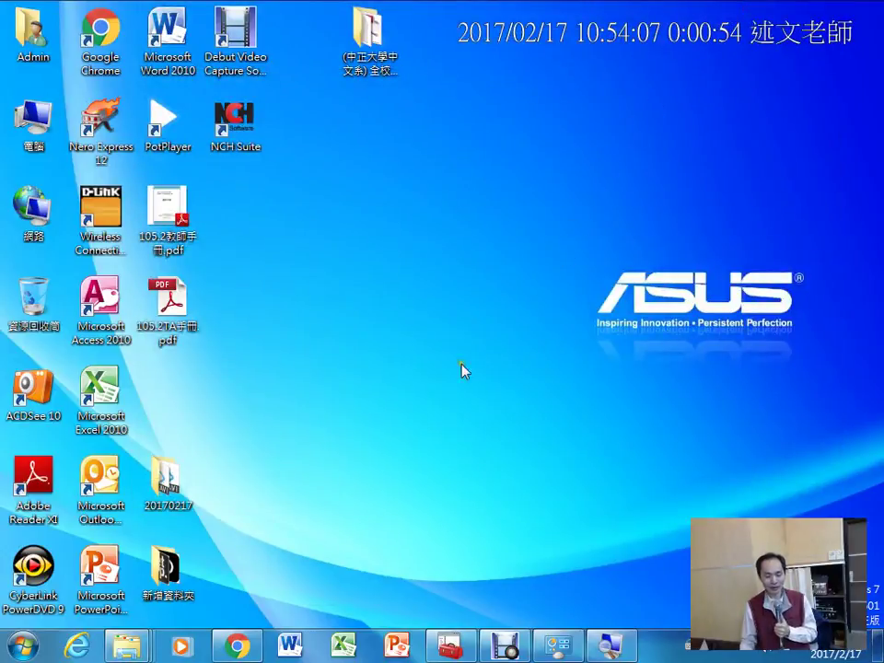
- Open a blank document in Microsoft Word and bring up the Save As dialog for it
{"action": "left_click", "coordinate": [291, 648]}
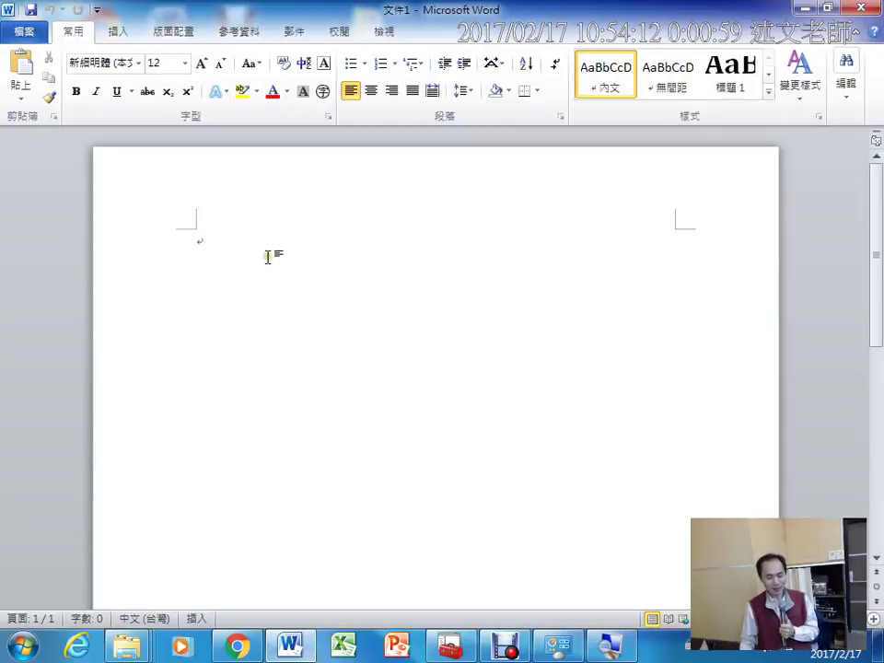
{"action": "left_click", "coordinate": [32, 35]}
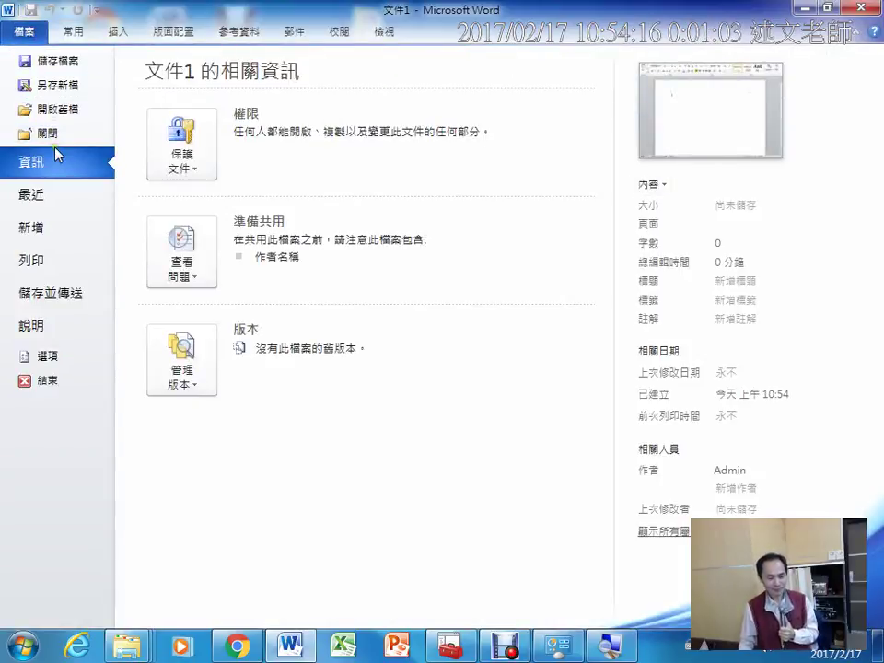
{"action": "key", "text": "Escape"}
{"action": "key", "text": "F12"}
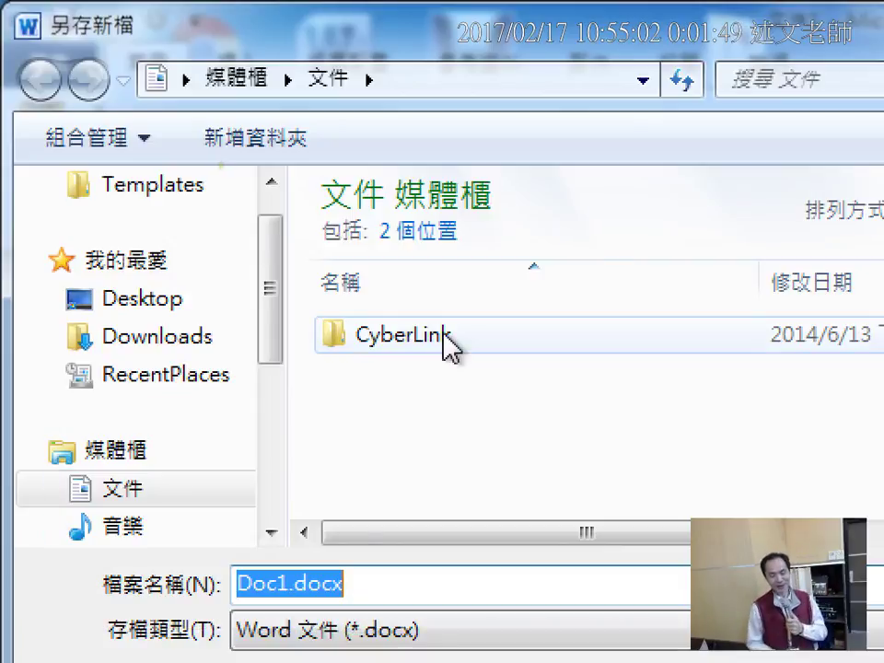
{"action": "mouse_move", "coordinate": [449, 343]}
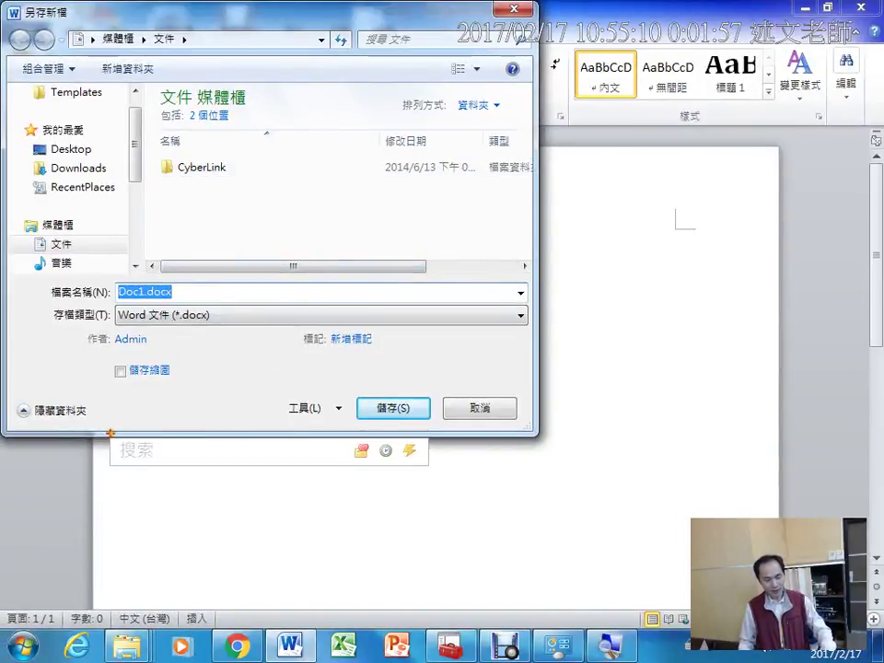
- Outline the Listary search bar under the Save As dialog with a red rectangle, cancel saving and minimize Word
{"action": "mouse_move", "coordinate": [104, 428]}
{"action": "left_mouse_down"}
{"action": "mouse_move", "coordinate": [251, 460]}
{"action": "mouse_move", "coordinate": [446, 469]}
{"action": "mouse_move", "coordinate": [466, 480]}
{"action": "left_mouse_up"}
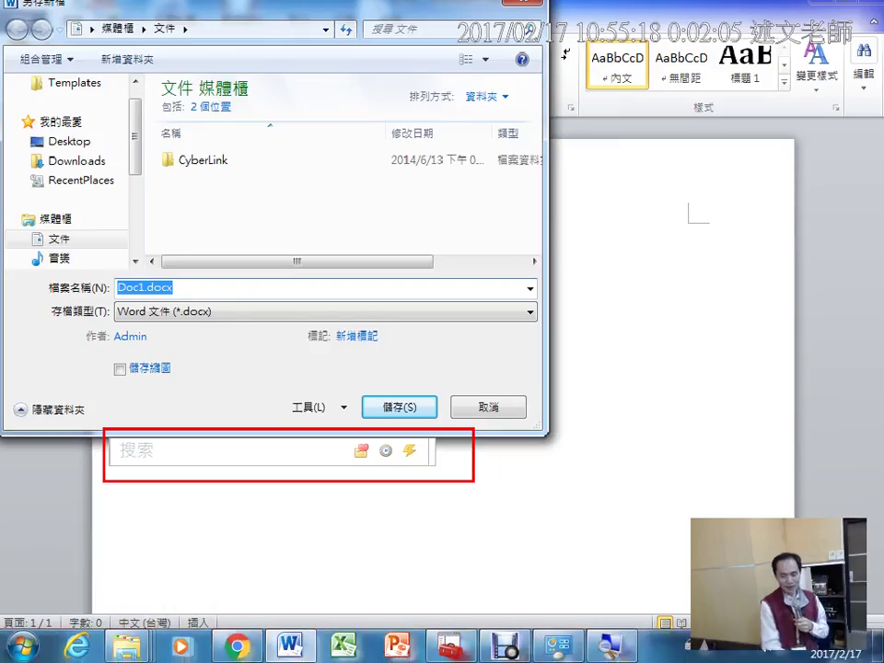
{"action": "left_click", "coordinate": [515, 410]}
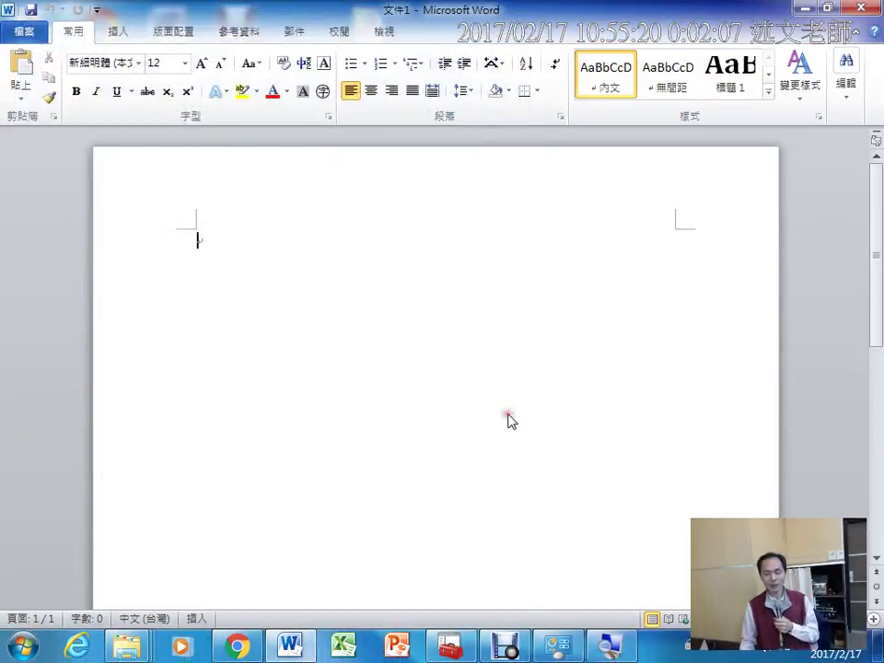
{"action": "left_click", "coordinate": [805, 8]}
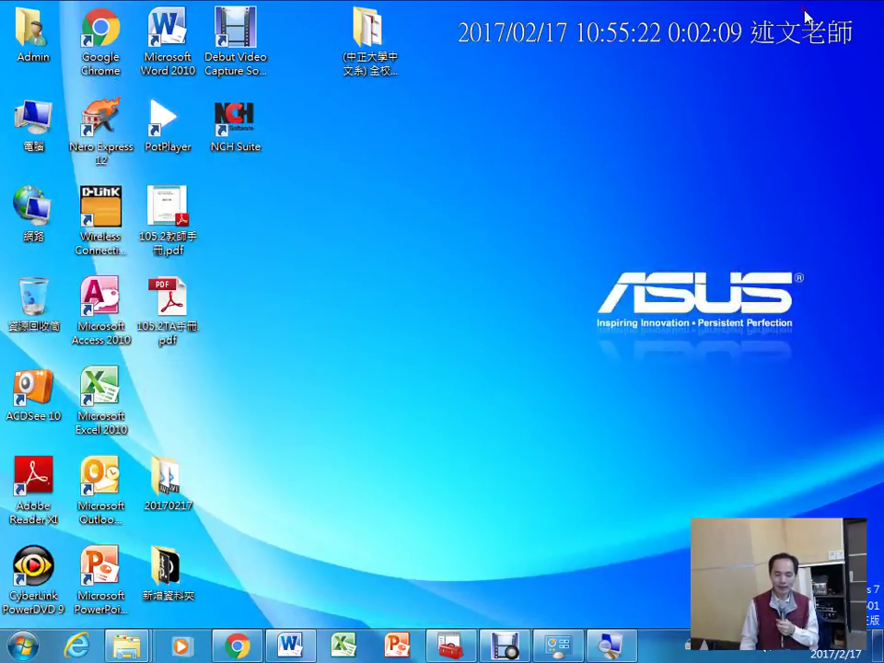
- Move the (中正大學中文系) folder icon below the NCH Suite shortcut on the desktop and briefly select all desktop icons
{"action": "left_click_drag", "start_coordinate": [367, 37], "coordinate": [246, 219]}
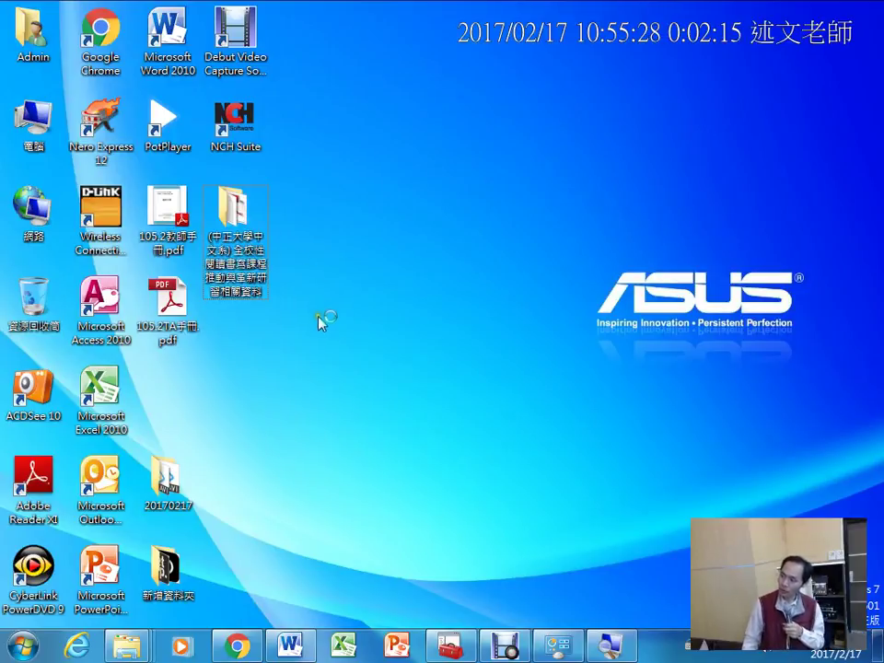
{"action": "left_click_drag", "start_coordinate": [384, 38], "coordinate": [19, 611]}
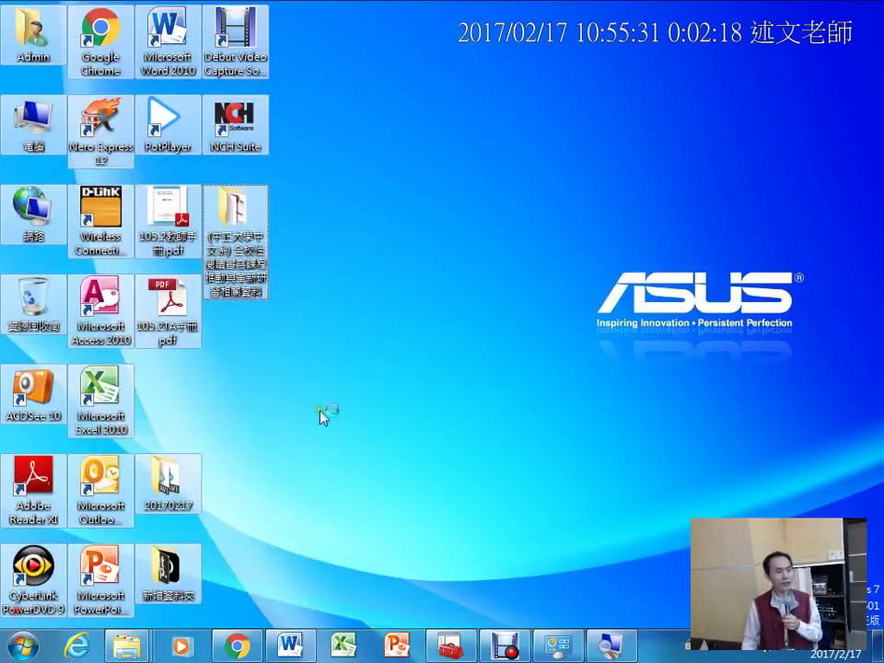
{"action": "left_click", "coordinate": [505, 292]}
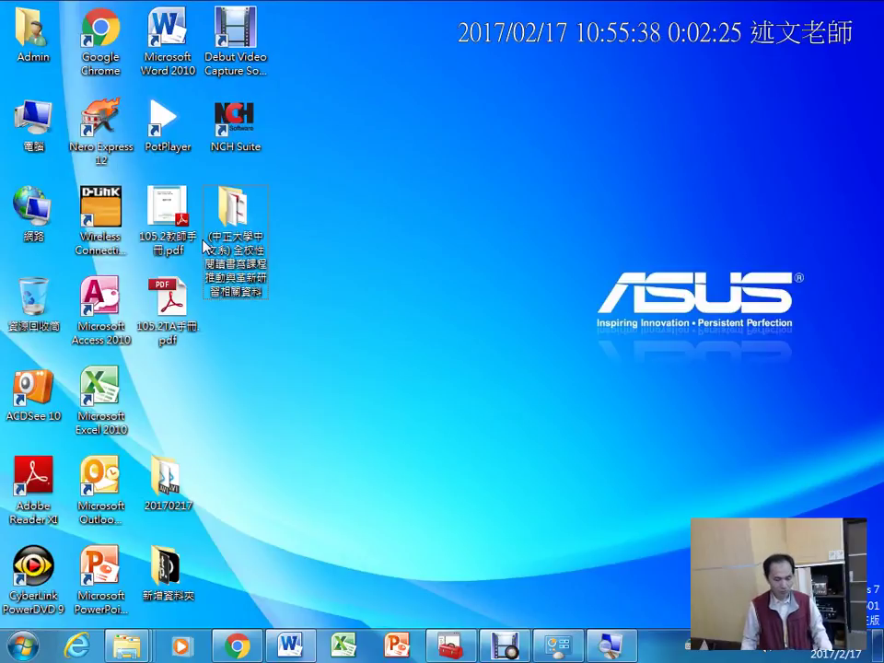
- Enlarge and shrink the desktop icons several times, ending with slightly larger icons than at the start
{"action": "scroll", "coordinate": [204, 247], "scroll_direction": "up", "scroll_amount": 3}
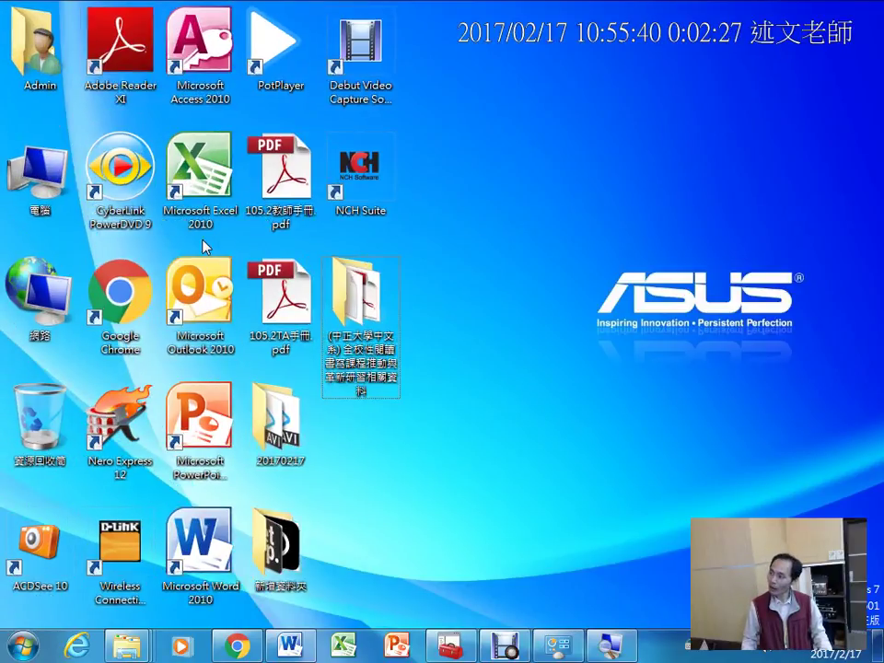
{"action": "scroll", "coordinate": [205, 247], "scroll_direction": "up", "scroll_amount": 2}
{"action": "scroll", "coordinate": [204, 246], "scroll_direction": "up", "scroll_amount": 2}
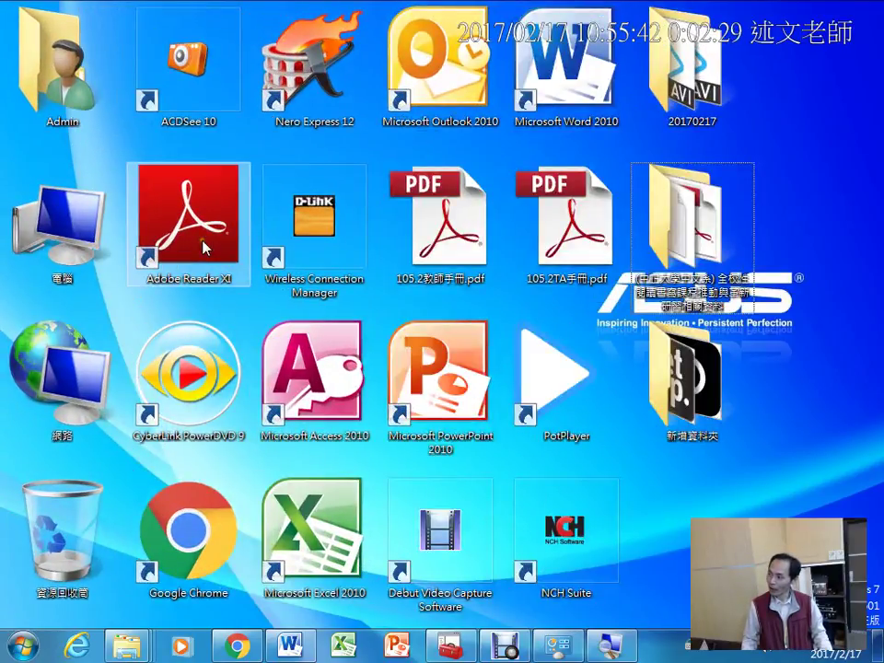
{"action": "scroll", "coordinate": [205, 246], "scroll_direction": "down", "scroll_amount": 4}
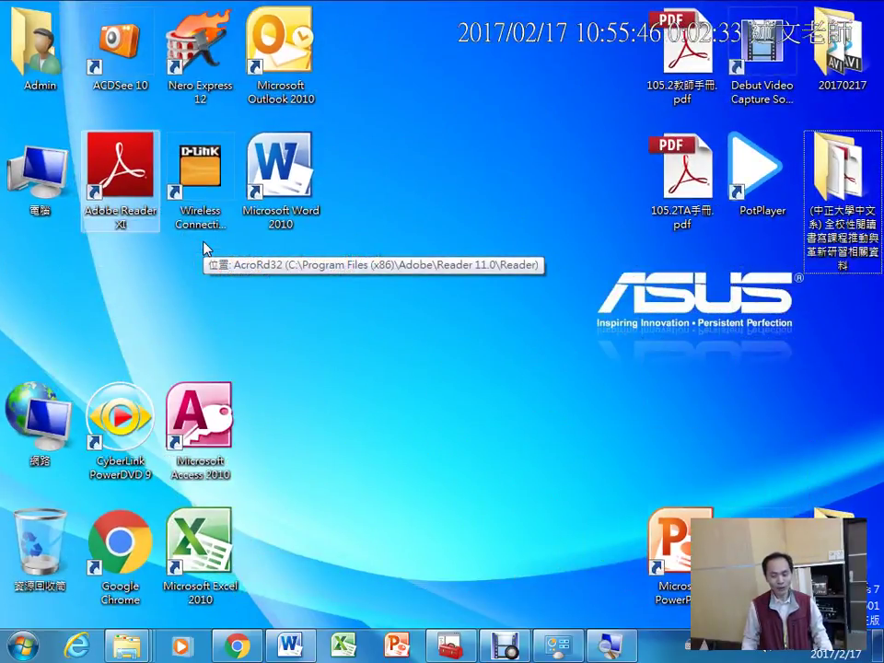
{"action": "scroll", "coordinate": [204, 247], "scroll_direction": "down", "scroll_amount": 1}
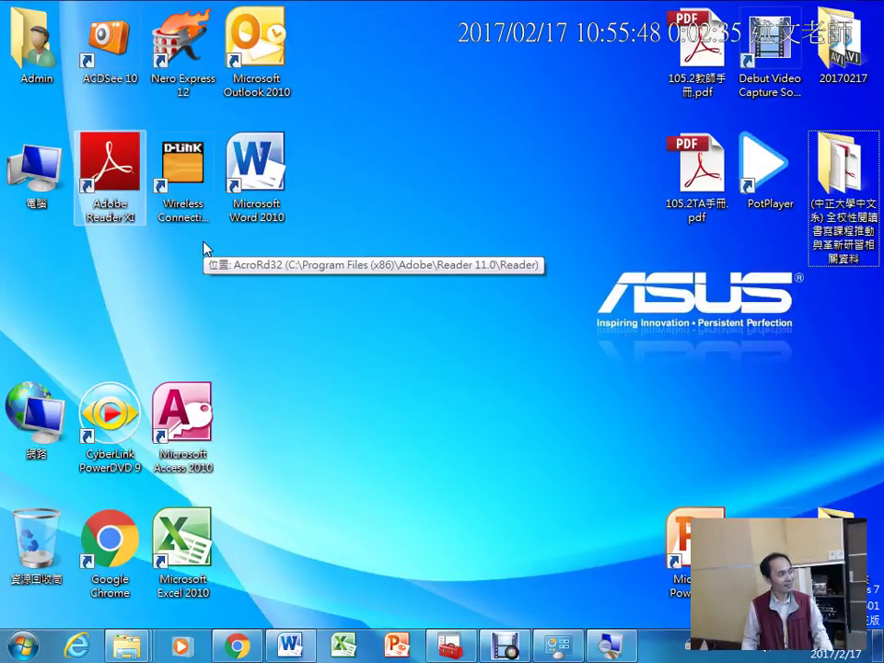
{"action": "scroll", "coordinate": [205, 247], "scroll_direction": "up", "scroll_amount": 2}
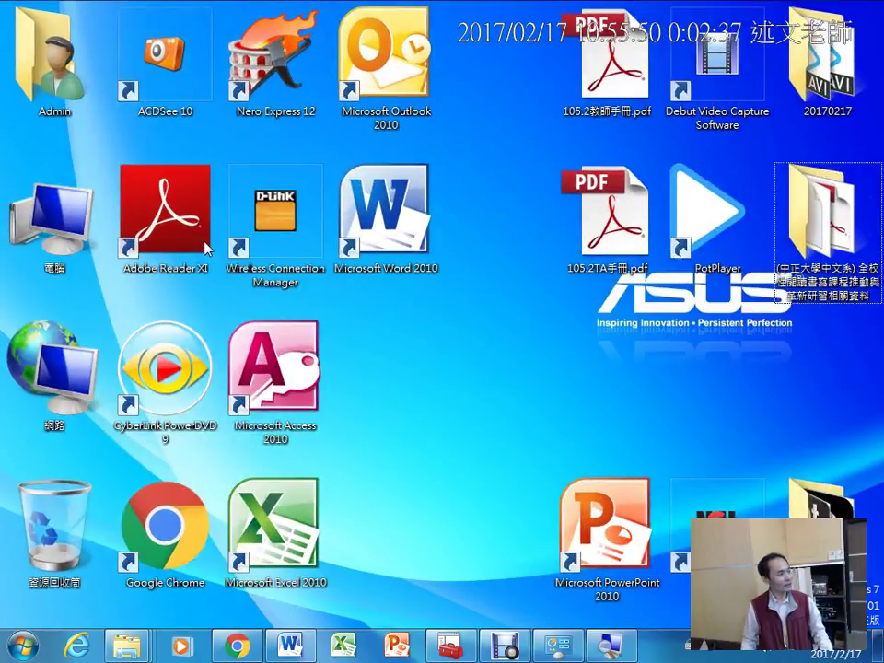
{"action": "scroll", "coordinate": [204, 247], "scroll_direction": "down", "scroll_amount": 1}
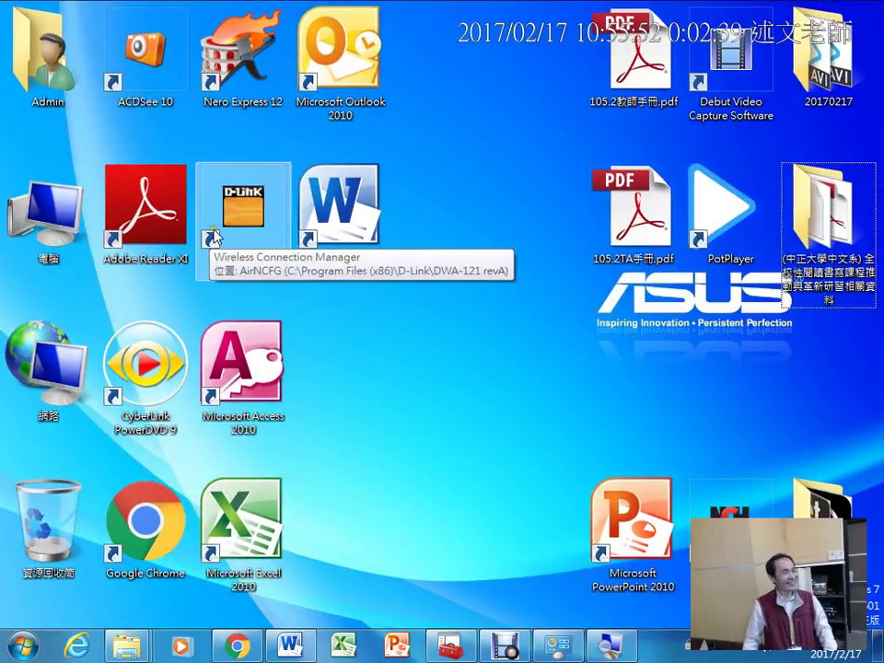
{"action": "scroll", "coordinate": [214, 238], "scroll_direction": "down", "scroll_amount": 2}
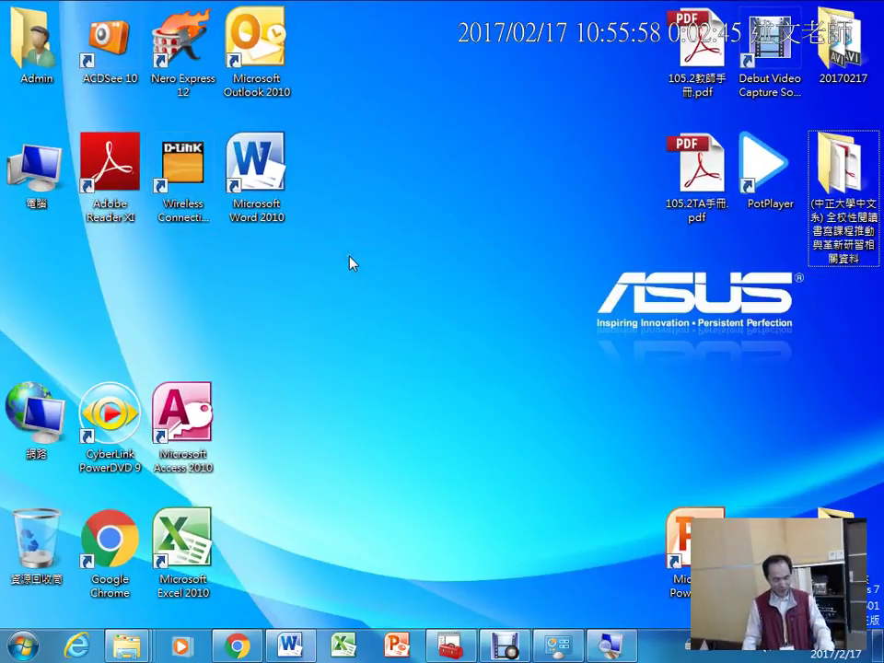
- Handwrite "Ctrl +" in red over the desktop with a sketched mouse, wheel and up and down arrows, and clear the annotation
{"action": "key", "text": "ctrl+2"}
{"action": "mouse_move", "coordinate": [307, 287]}
{"action": "left_mouse_down"}
{"action": "mouse_move", "coordinate": [271, 334]}
{"action": "mouse_move", "coordinate": [334, 348]}
{"action": "left_mouse_up"}
{"action": "mouse_move", "coordinate": [314, 319]}
{"action": "left_mouse_down"}
{"action": "mouse_move", "coordinate": [351, 316]}
{"action": "mouse_move", "coordinate": [354, 333]}
{"action": "mouse_move", "coordinate": [369, 319]}
{"action": "left_mouse_up"}
{"action": "left_click_drag", "start_coordinate": [424, 262], "coordinate": [398, 369]}
{"action": "left_click_drag", "start_coordinate": [442, 328], "coordinate": [456, 327]}
{"action": "left_click_drag", "start_coordinate": [448, 319], "coordinate": [449, 343]}
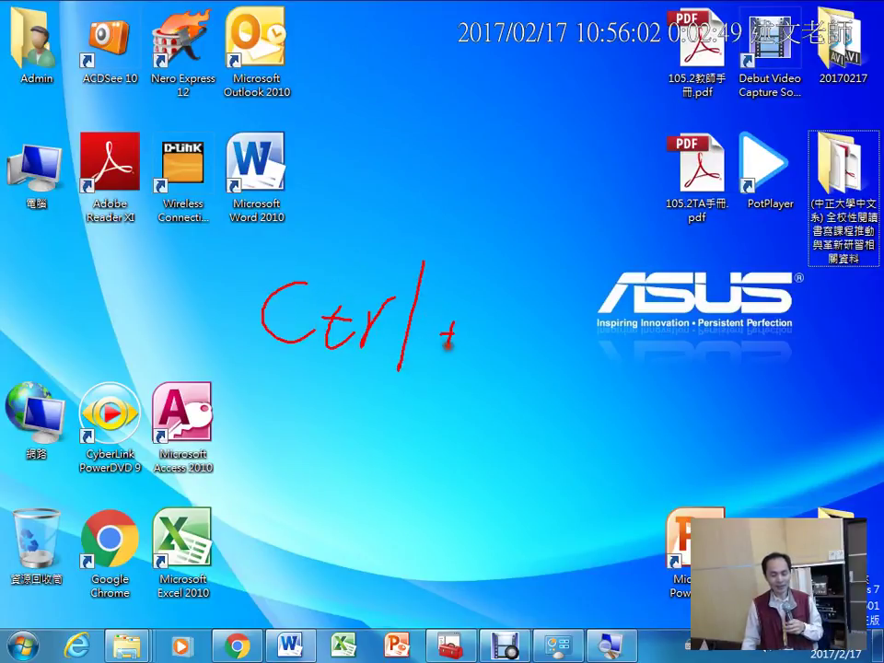
{"action": "mouse_move", "coordinate": [533, 254]}
{"action": "left_mouse_down"}
{"action": "mouse_move", "coordinate": [521, 296]}
{"action": "mouse_move", "coordinate": [531, 293]}
{"action": "mouse_move", "coordinate": [488, 359]}
{"action": "mouse_move", "coordinate": [486, 403]}
{"action": "mouse_move", "coordinate": [517, 407]}
{"action": "mouse_move", "coordinate": [499, 412]}
{"action": "left_mouse_up"}
{"action": "left_click_drag", "start_coordinate": [489, 325], "coordinate": [546, 353]}
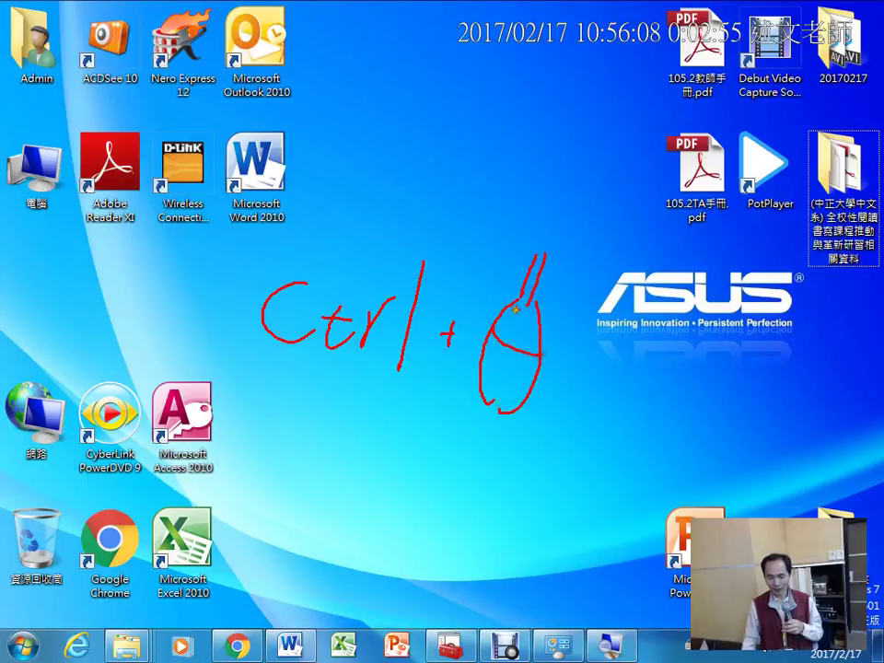
{"action": "mouse_move", "coordinate": [515, 310]}
{"action": "left_mouse_down"}
{"action": "mouse_move", "coordinate": [512, 322]}
{"action": "mouse_move", "coordinate": [524, 318]}
{"action": "mouse_move", "coordinate": [516, 334]}
{"action": "mouse_move", "coordinate": [526, 336]}
{"action": "mouse_move", "coordinate": [516, 293]}
{"action": "mouse_move", "coordinate": [512, 318]}
{"action": "mouse_move", "coordinate": [521, 325]}
{"action": "mouse_move", "coordinate": [509, 337]}
{"action": "mouse_move", "coordinate": [518, 322]}
{"action": "mouse_move", "coordinate": [523, 342]}
{"action": "mouse_move", "coordinate": [508, 249]}
{"action": "mouse_move", "coordinate": [467, 322]}
{"action": "mouse_move", "coordinate": [492, 309]}
{"action": "left_mouse_up"}
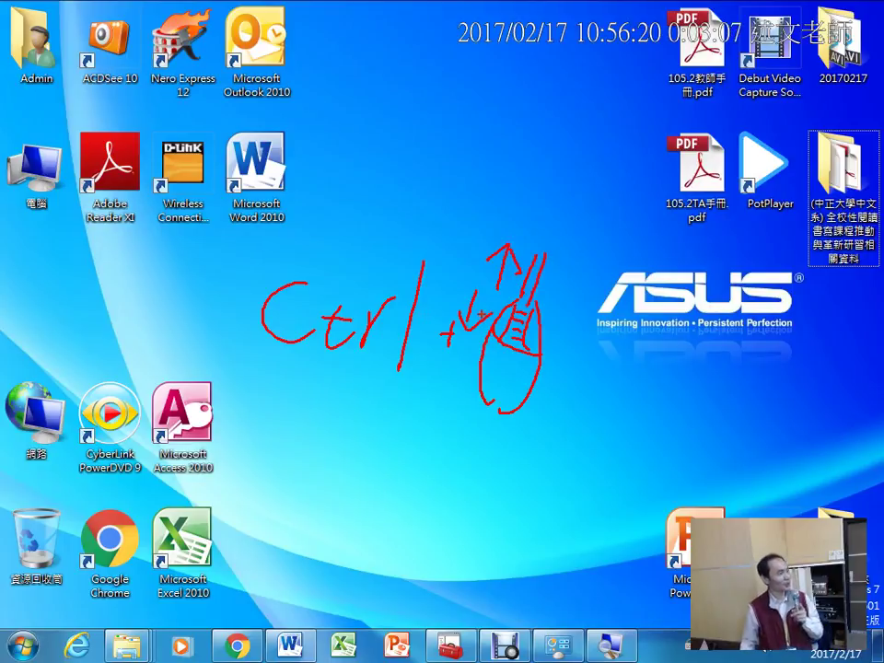
{"action": "key", "text": "Escape"}
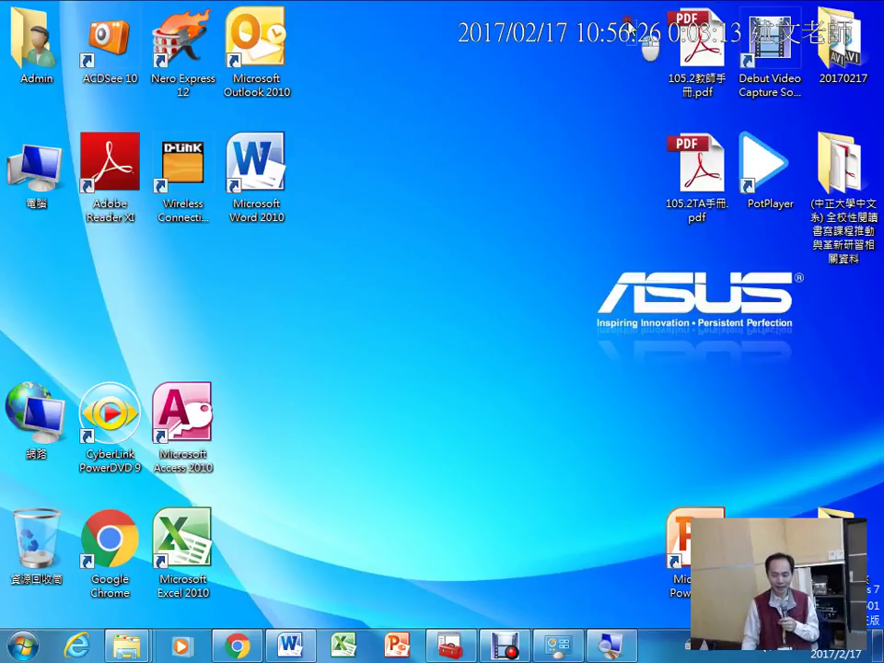
- Move the six PDF, video and folder icons beside Outlook and Word, and PowerPoint, NCH Suite and 新增資料夾 into the row below
{"action": "left_click_drag", "start_coordinate": [628, 45], "coordinate": [866, 286]}
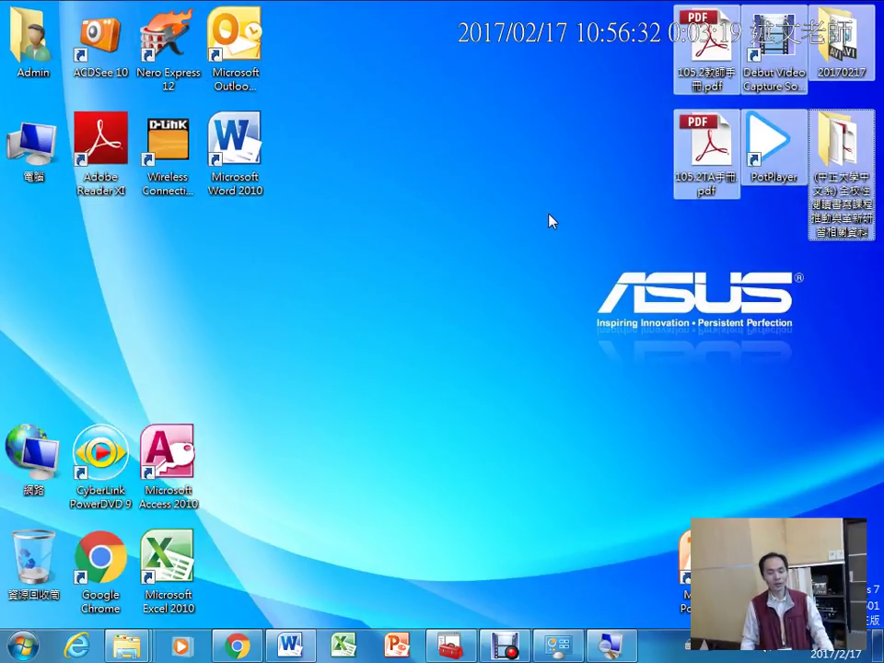
{"action": "left_click_drag", "start_coordinate": [682, 89], "coordinate": [351, 104]}
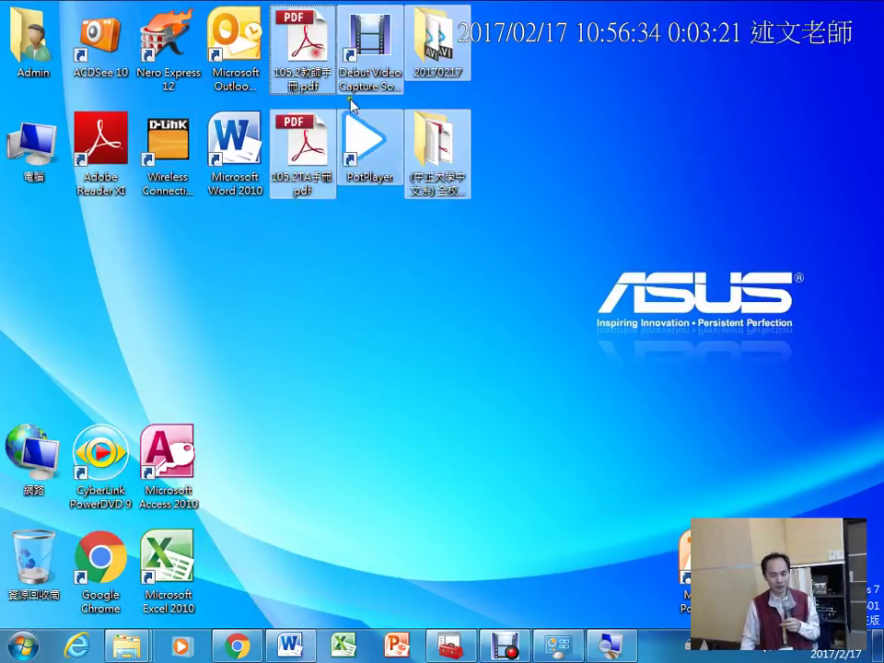
{"action": "left_click", "coordinate": [465, 368]}
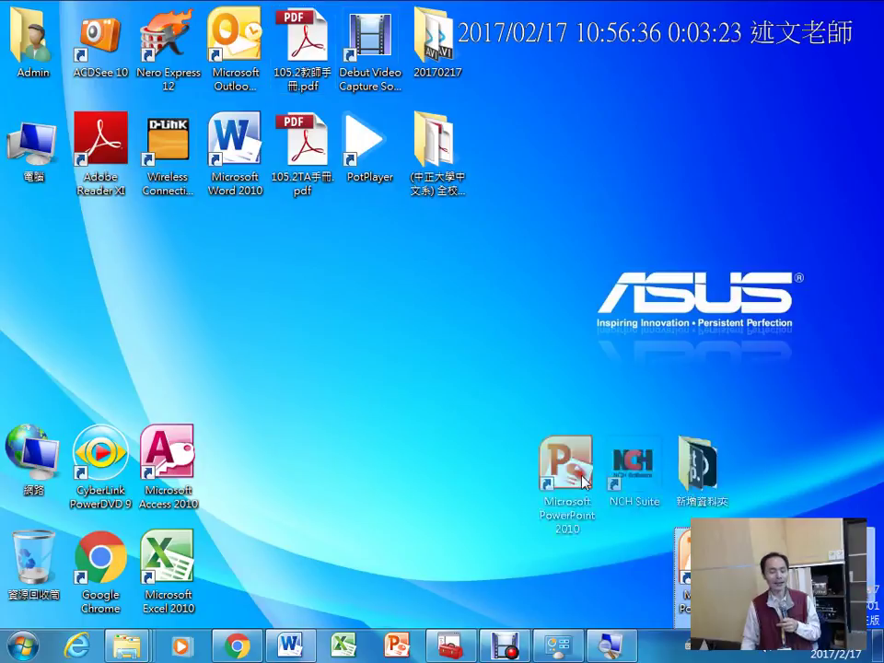
{"action": "left_click_drag", "start_coordinate": [582, 481], "coordinate": [67, 278]}
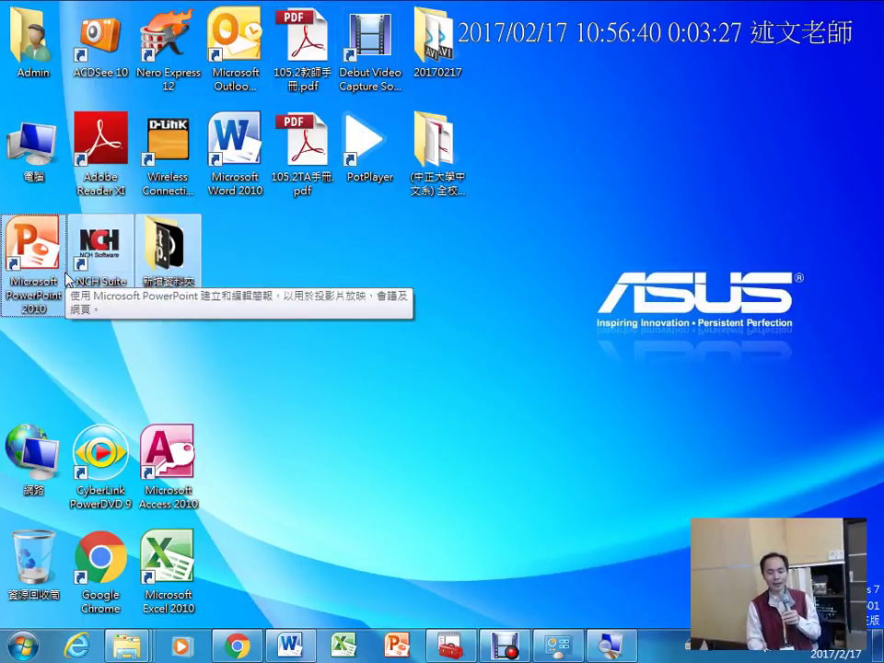
{"action": "left_click", "coordinate": [283, 315]}
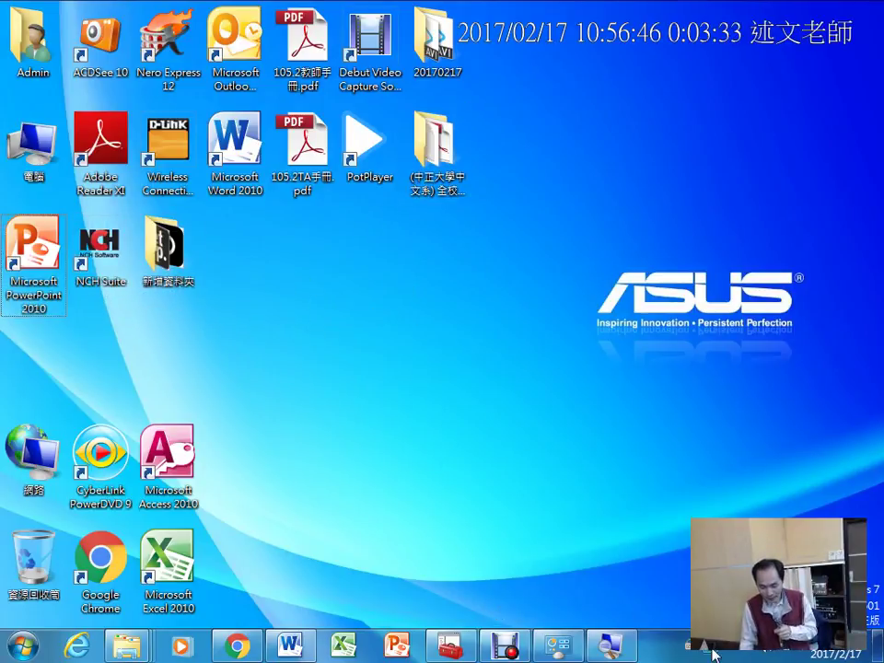
- Open the Listary options and show the item types that can be added to the 最愛 (favourites) menu
{"action": "left_click", "coordinate": [741, 650]}
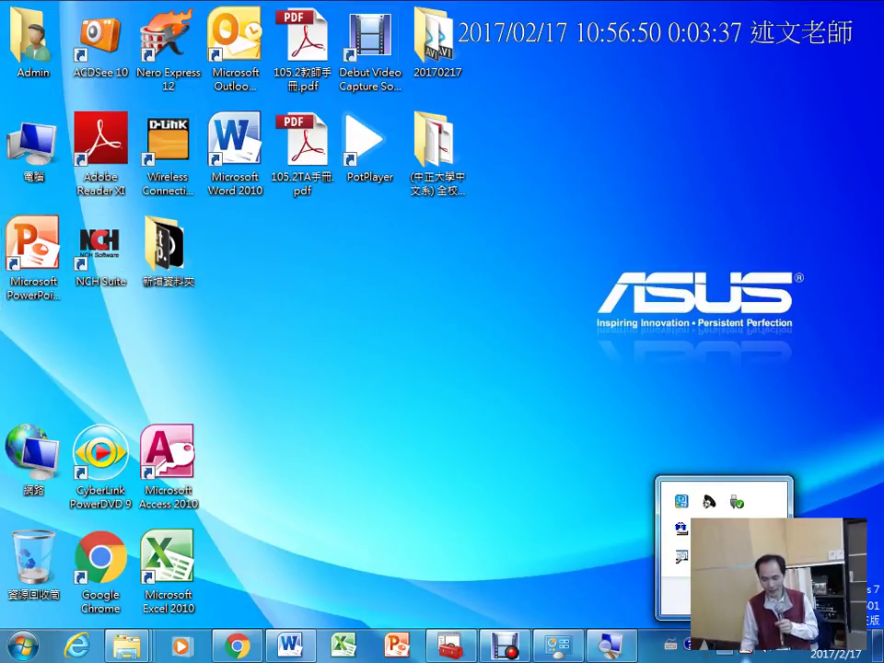
{"action": "left_click", "coordinate": [749, 652]}
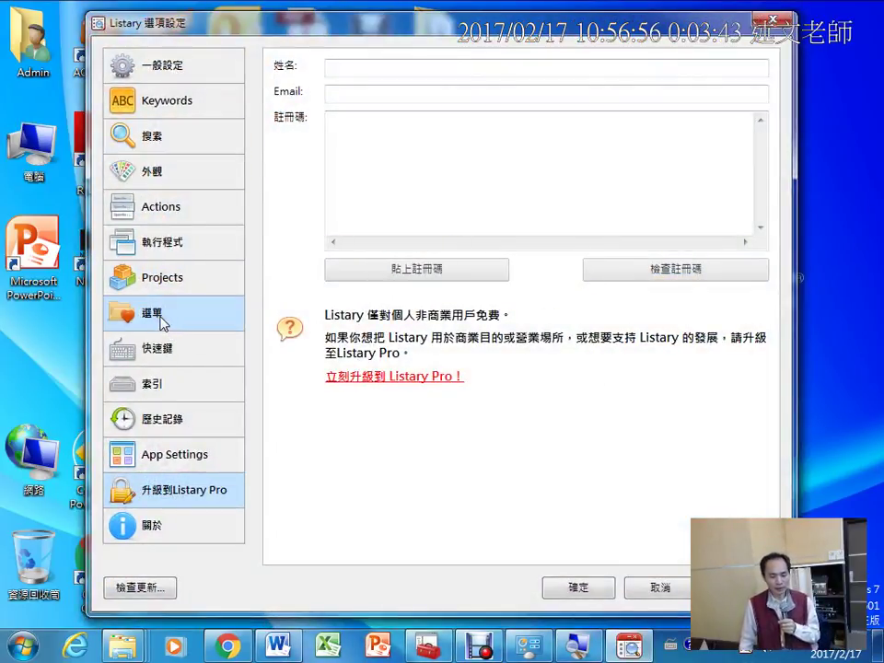
{"action": "left_click", "coordinate": [162, 319]}
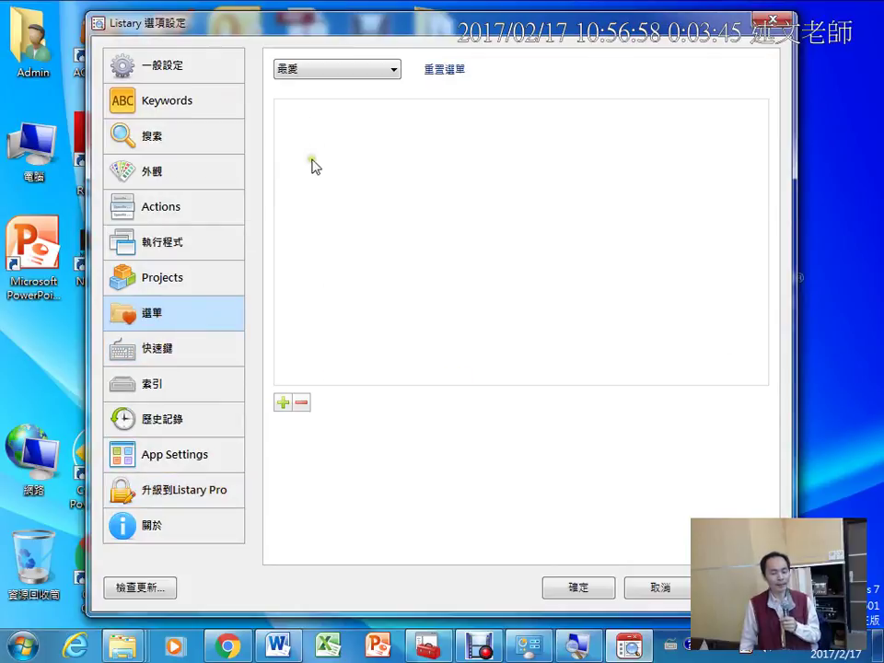
{"action": "left_click", "coordinate": [283, 403]}
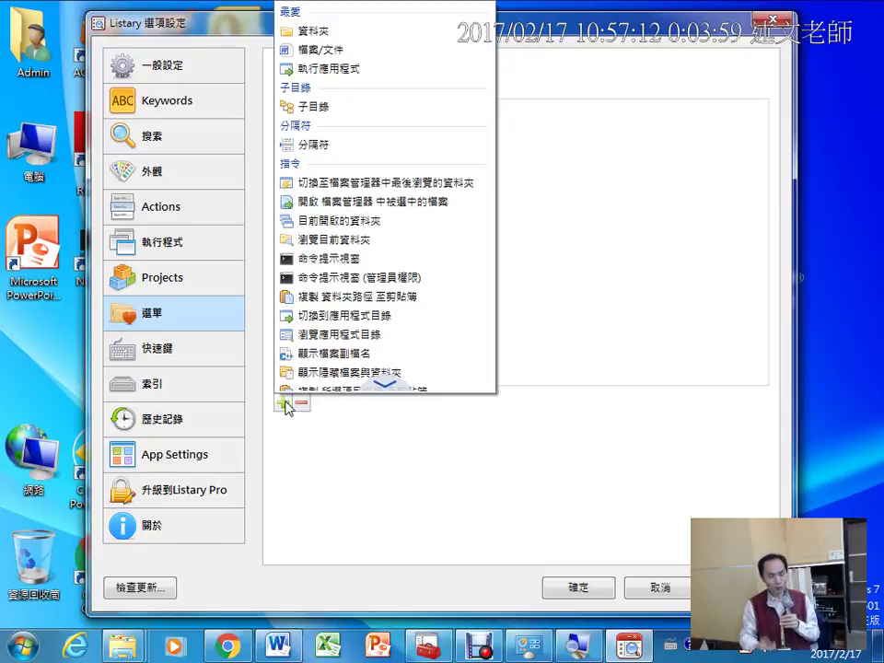
- Open the Admin folder from the desktop and browse to the Win7 (C:) drive
{"action": "left_click", "coordinate": [38, 32]}
{"action": "double_click", "coordinate": [39, 32]}
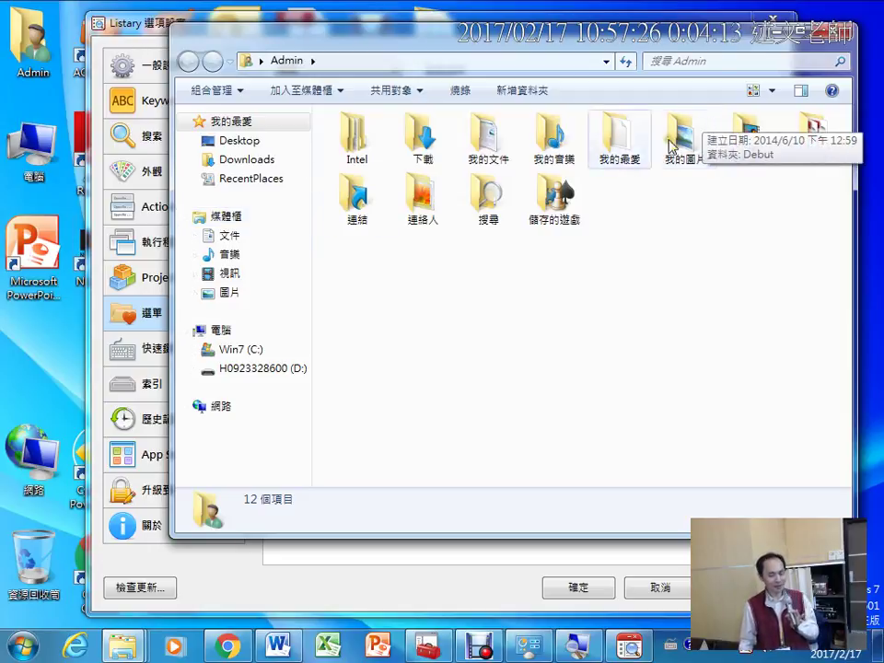
{"action": "right_click", "coordinate": [245, 225]}
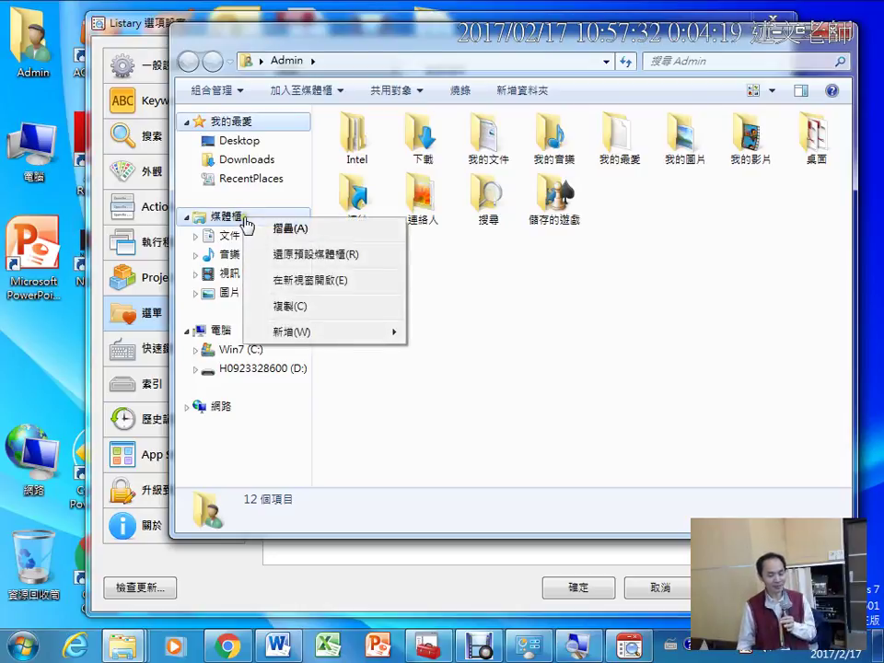
{"action": "left_click", "coordinate": [240, 349]}
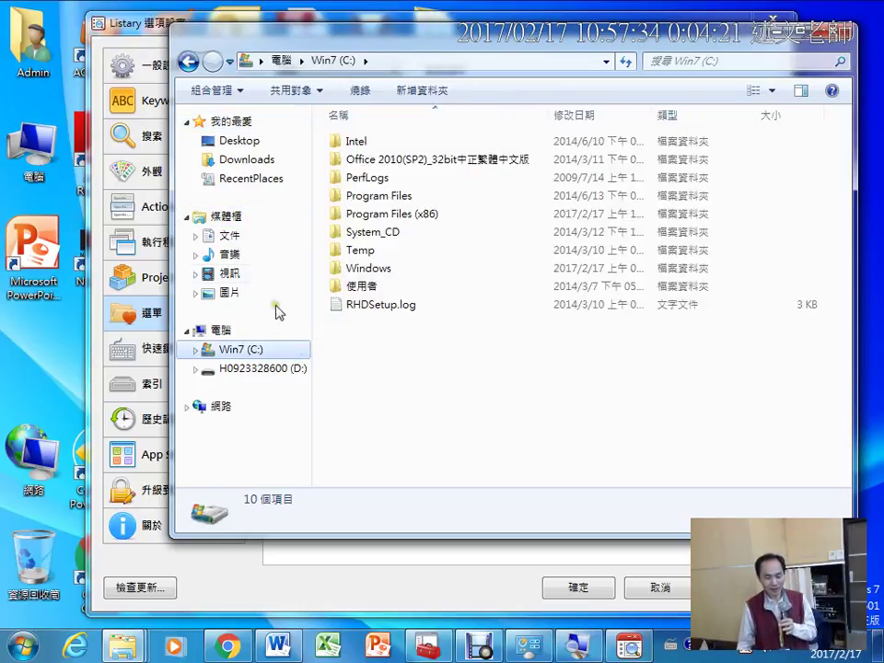
- Create a new library under 媒體櫃, keeping the default name 新增媒體櫃
{"action": "right_click", "coordinate": [224, 219]}
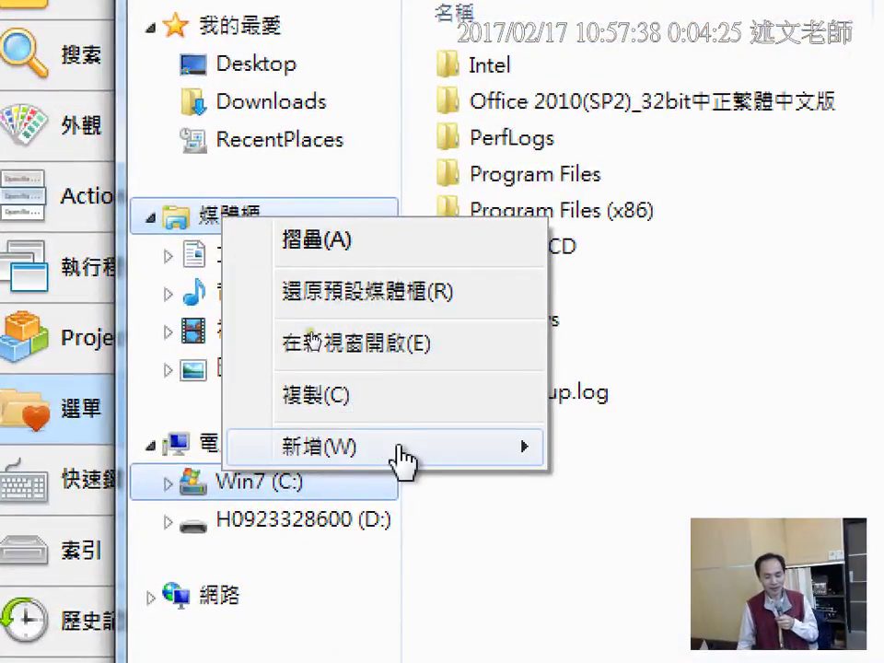
{"action": "mouse_move", "coordinate": [403, 453]}
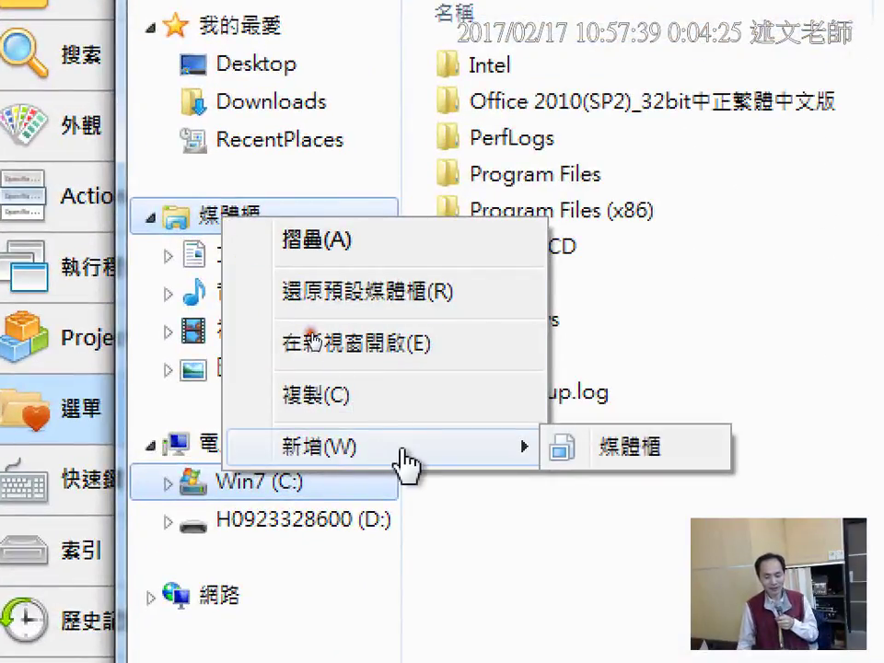
{"action": "left_click", "coordinate": [611, 455]}
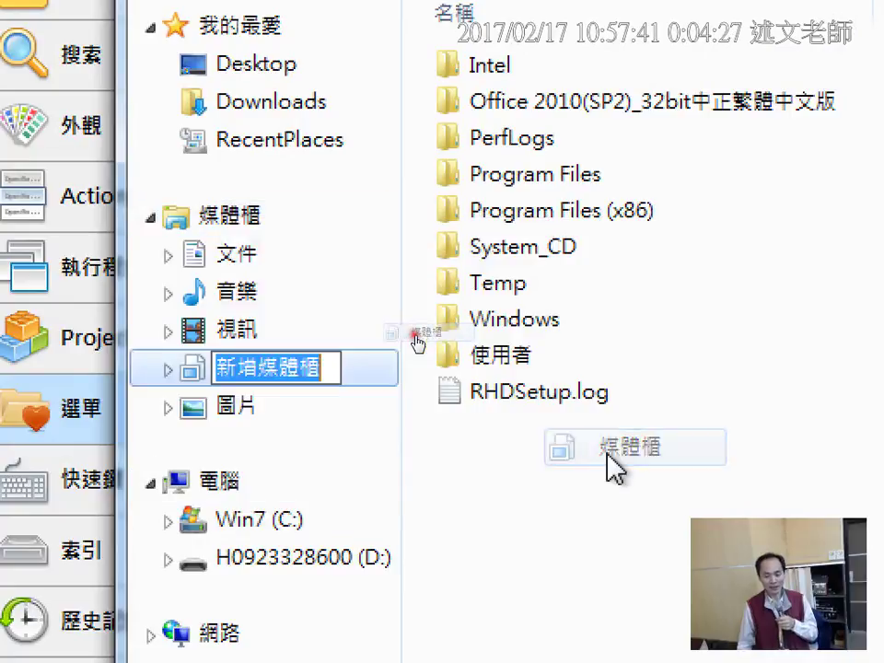
{"action": "key", "text": "Return"}
- Review the libraries under 媒體櫃 and the commands offered for 新增媒體櫃 and for 媒體櫃 itself
{"action": "right_click", "coordinate": [321, 369]}
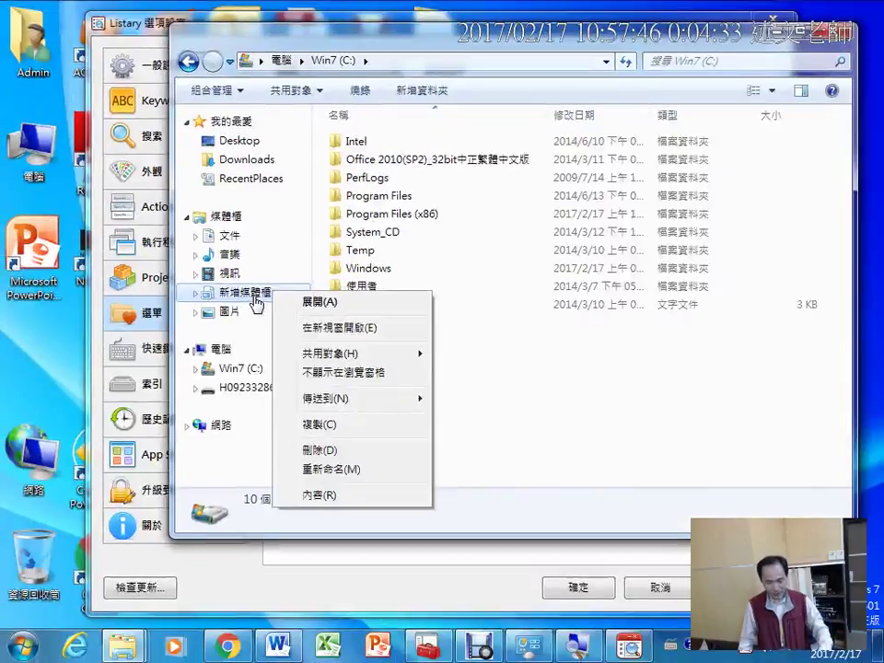
{"action": "left_click", "coordinate": [223, 219]}
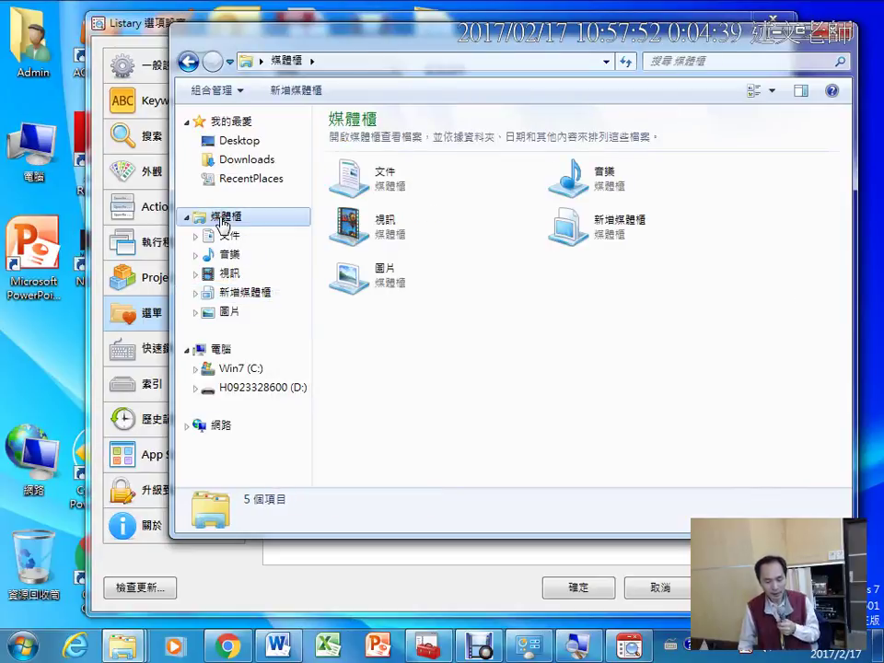
{"action": "right_click", "coordinate": [218, 299]}
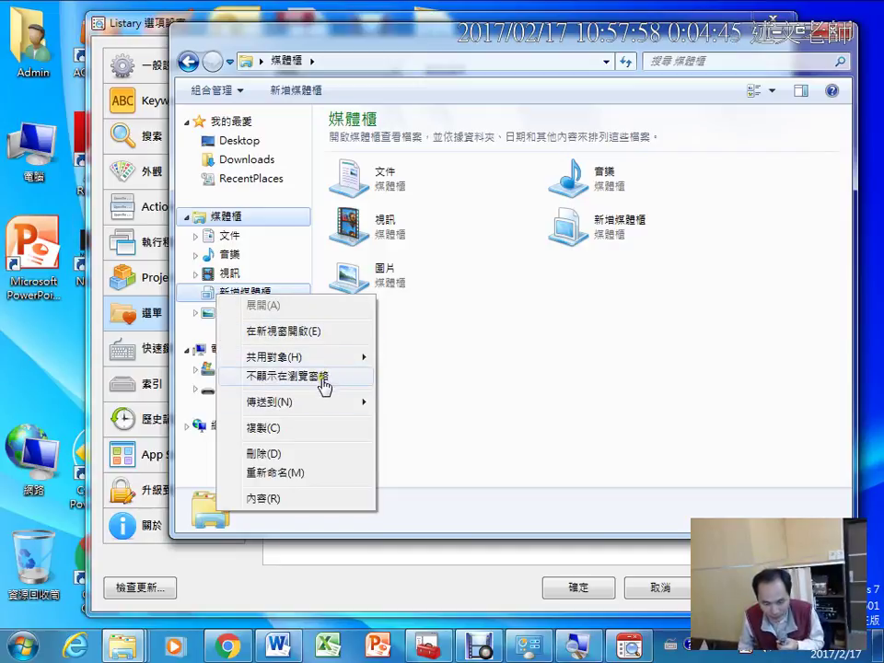
{"action": "left_click", "coordinate": [452, 359]}
{"action": "right_click", "coordinate": [212, 218]}
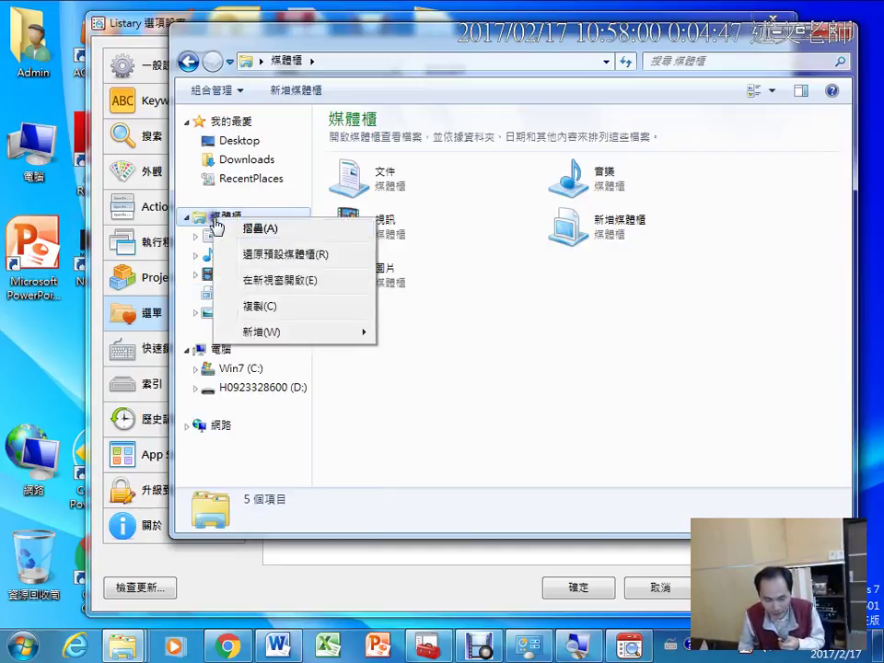
{"action": "mouse_move", "coordinate": [311, 337]}
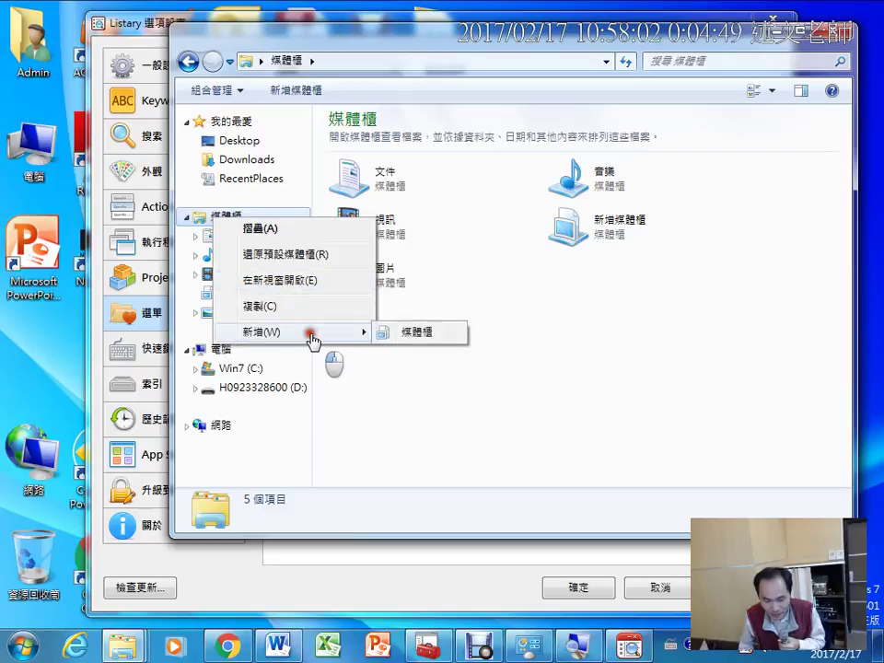
{"action": "left_click", "coordinate": [461, 380]}
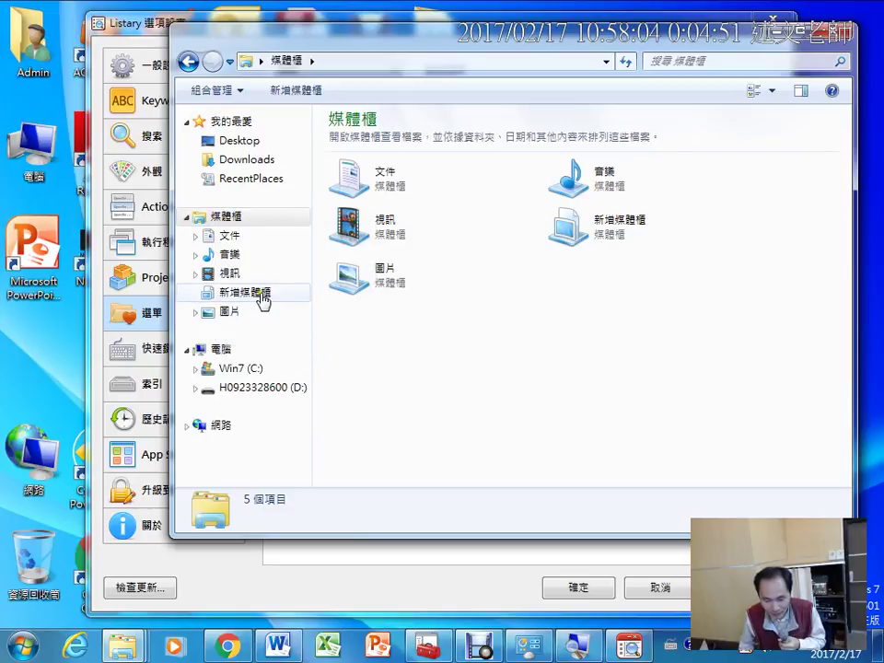
- Add the desktop folder (中正大學中文系) 全校性閱讀書寫課程推動與革新研習相關資料 to the 新增媒體櫃 library
{"action": "left_click", "coordinate": [262, 294]}
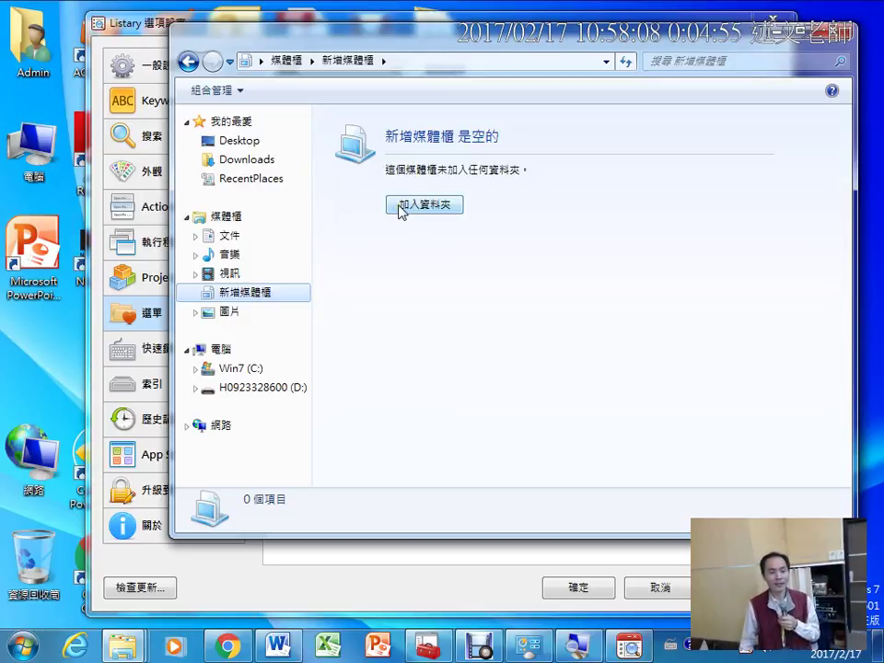
{"action": "left_click", "coordinate": [402, 207]}
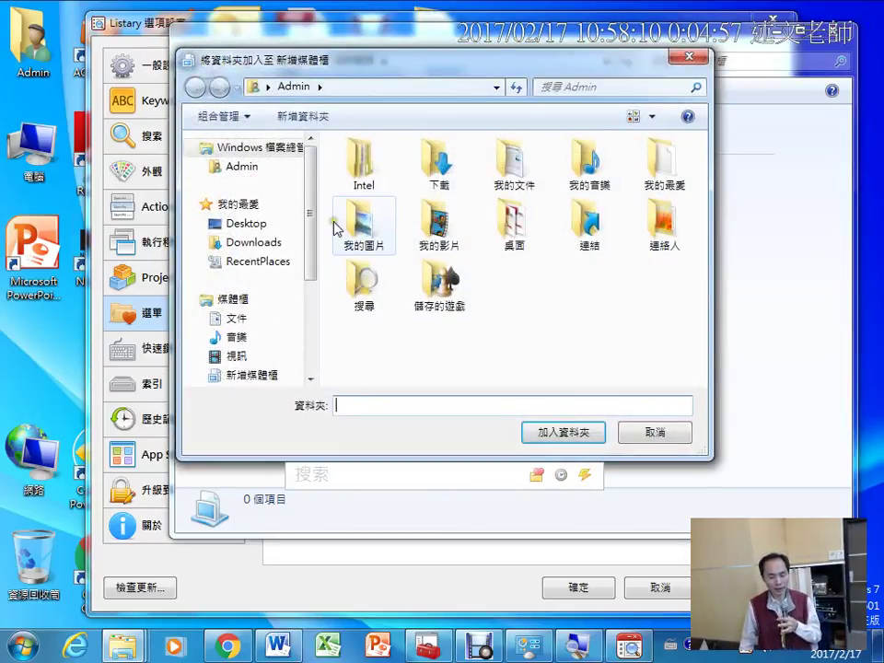
{"action": "left_click_drag", "start_coordinate": [311, 230], "coordinate": [265, 398]}
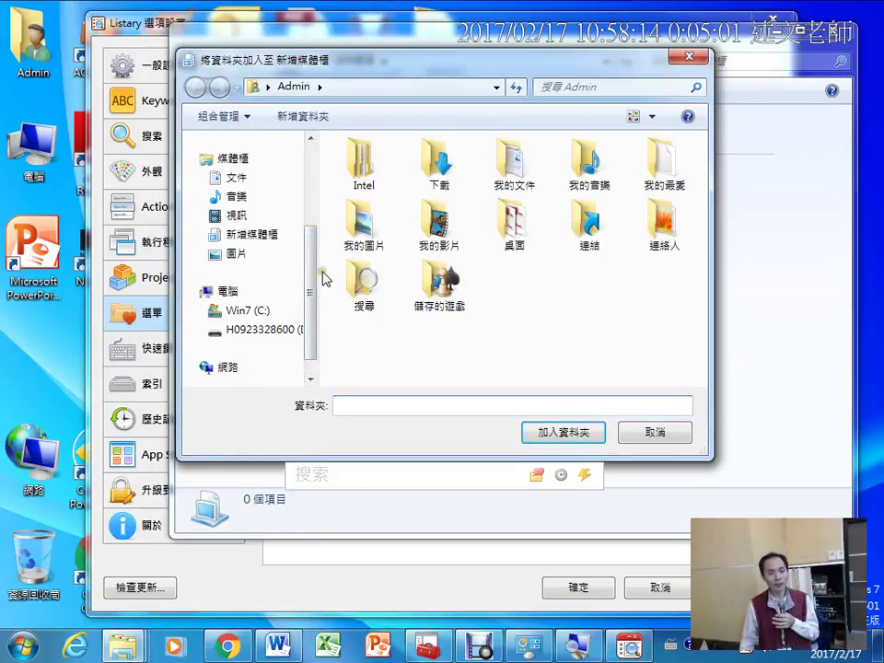
{"action": "left_click_drag", "start_coordinate": [316, 257], "coordinate": [326, 174]}
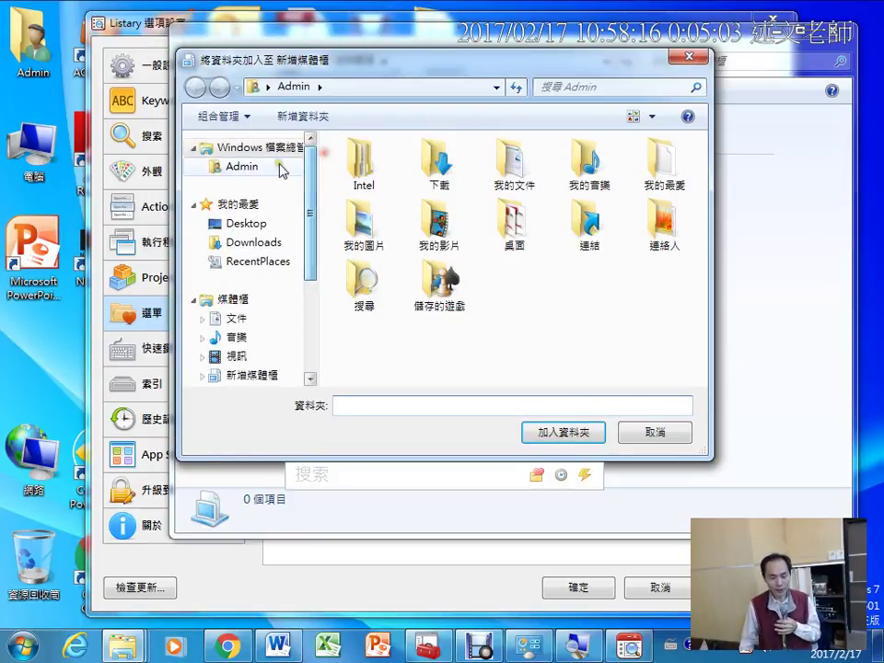
{"action": "left_click", "coordinate": [237, 225]}
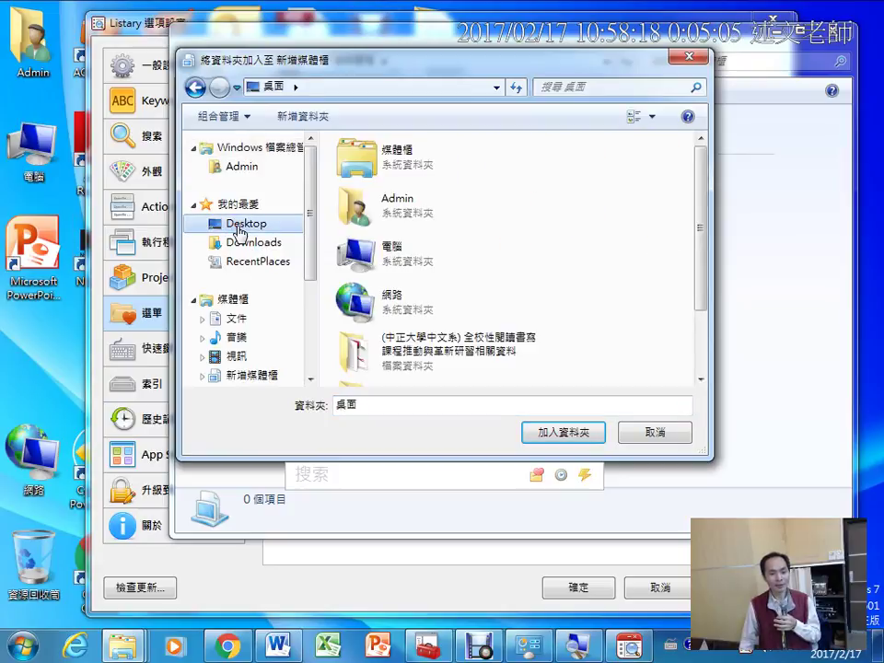
{"action": "left_click", "coordinate": [357, 356]}
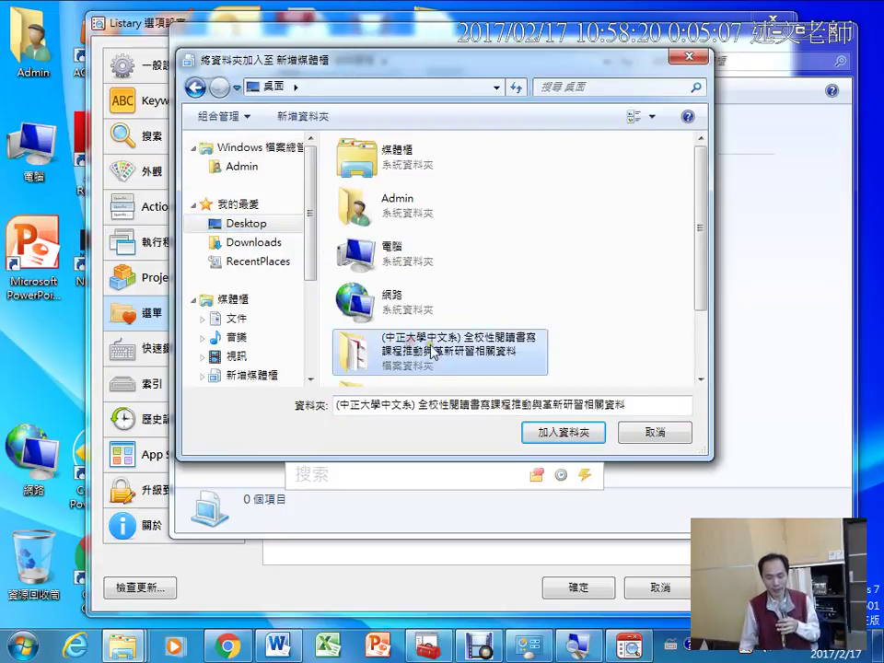
{"action": "left_click", "coordinate": [544, 432]}
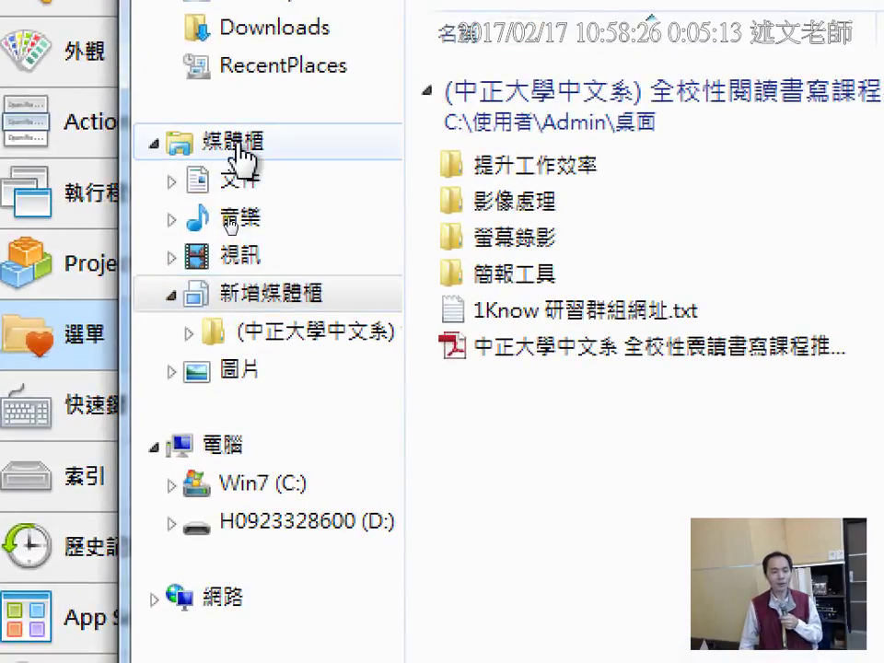
- Check which commands are available for the 新增媒體櫃 library that holds the course folder
{"action": "right_click", "coordinate": [263, 296]}
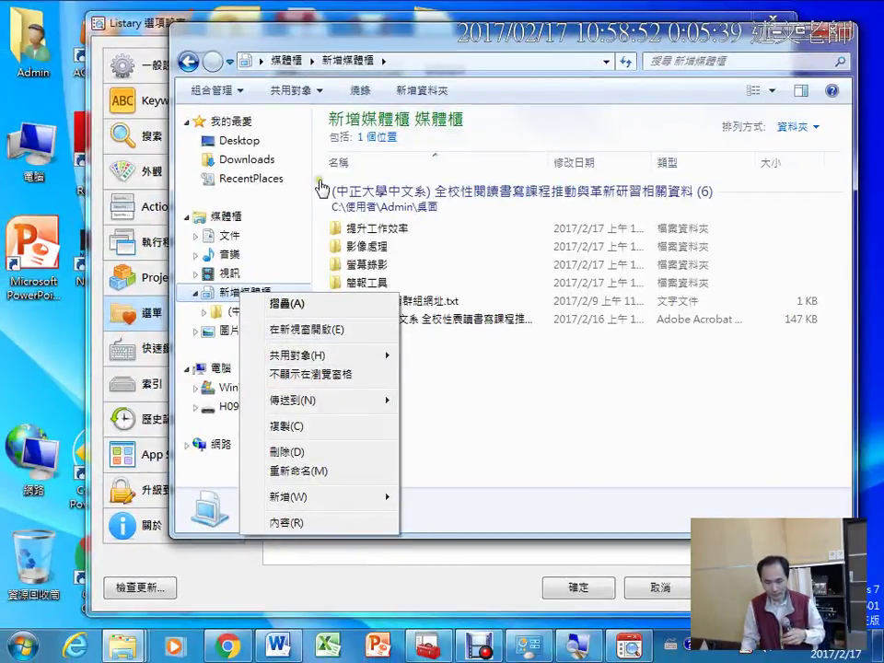
{"action": "left_click", "coordinate": [615, 395]}
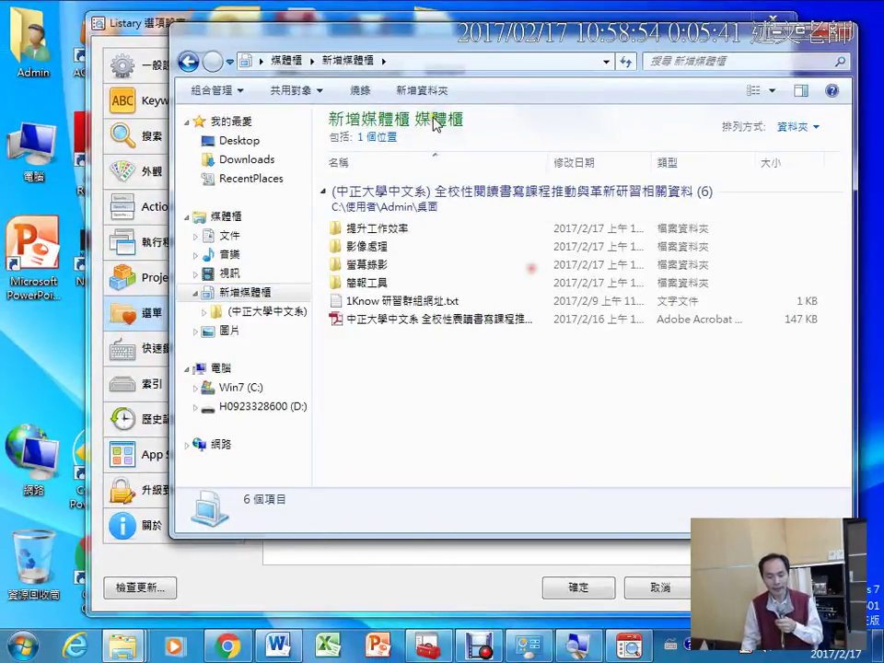
{"action": "right_click", "coordinate": [276, 298]}
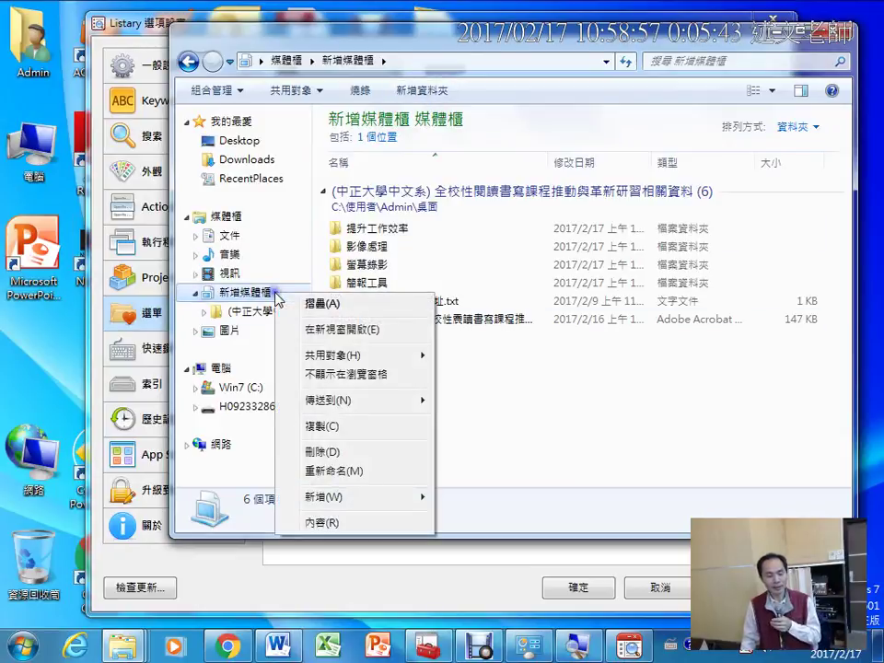
{"action": "left_click", "coordinate": [502, 420]}
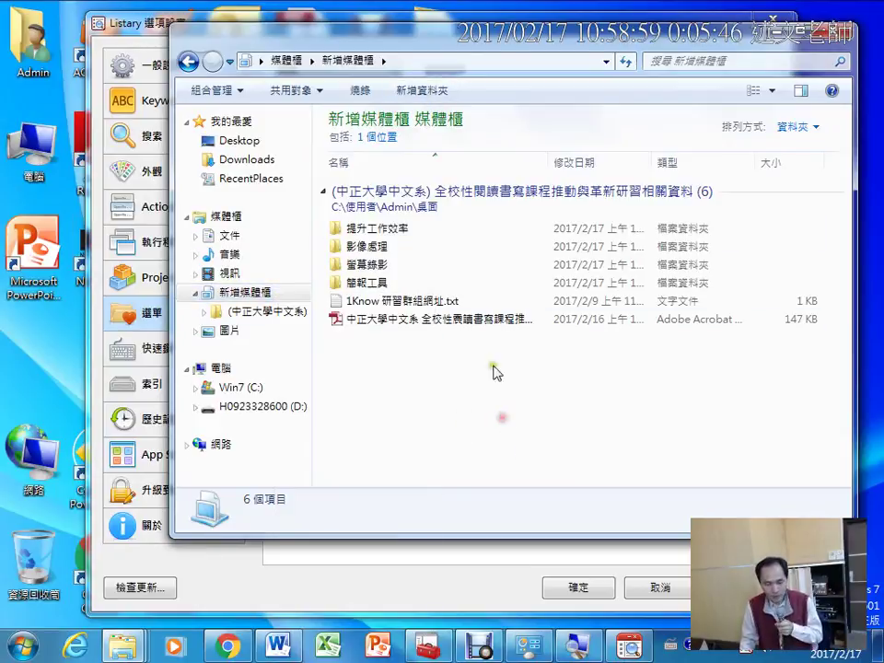
- Return to the Listary options and add the (中正大學中文系) 全校性閱讀書寫課程推動與革新研習相關資料 folder to the 最愛 menu
{"action": "left_click", "coordinate": [379, 571]}
{"action": "left_click", "coordinate": [283, 402]}
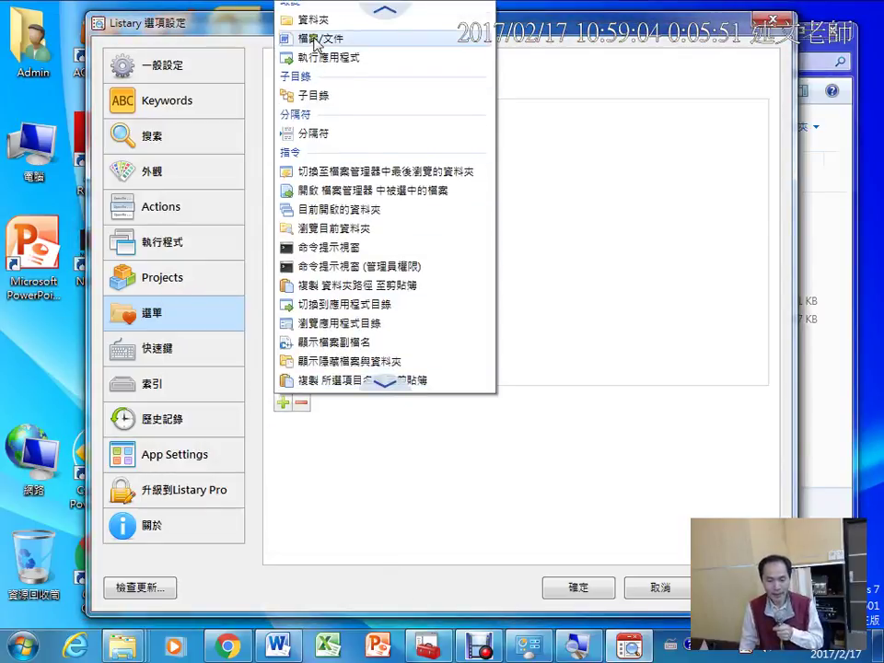
{"action": "left_click", "coordinate": [314, 28]}
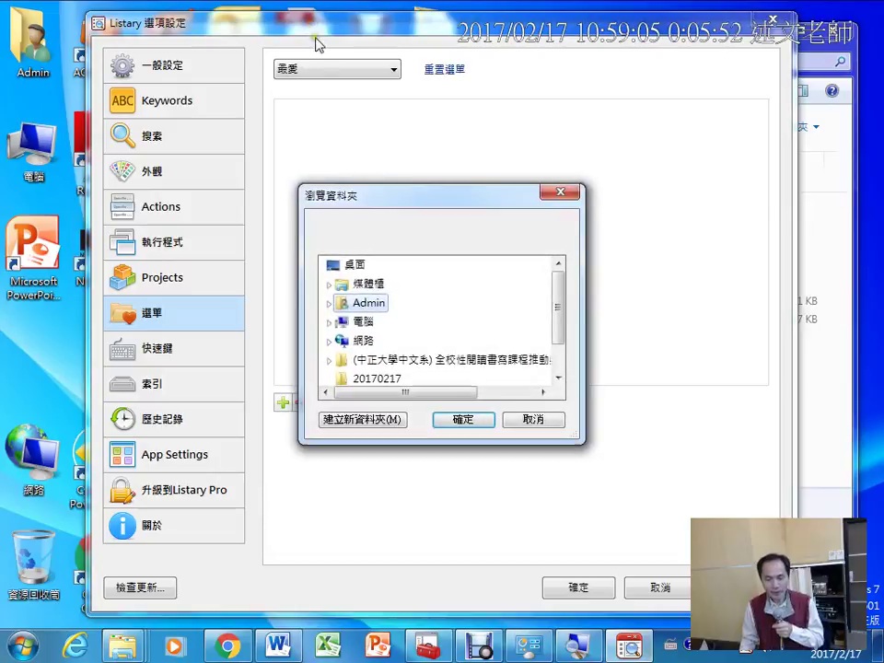
{"action": "left_click", "coordinate": [369, 361]}
{"action": "left_click", "coordinate": [470, 421]}
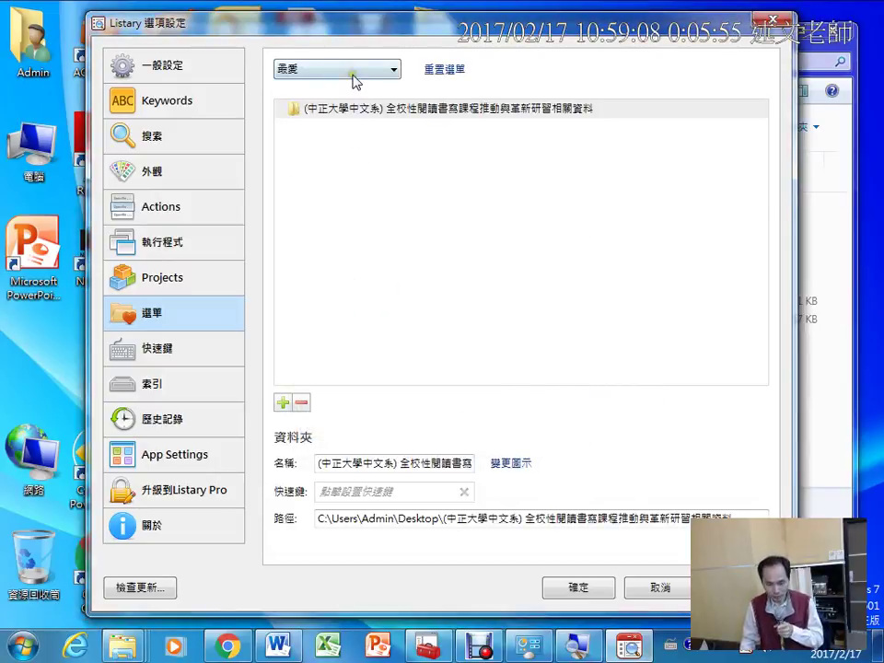
- Add the desktop folder 20170217 to the Listary 最愛 menu
{"action": "left_click", "coordinate": [284, 402]}
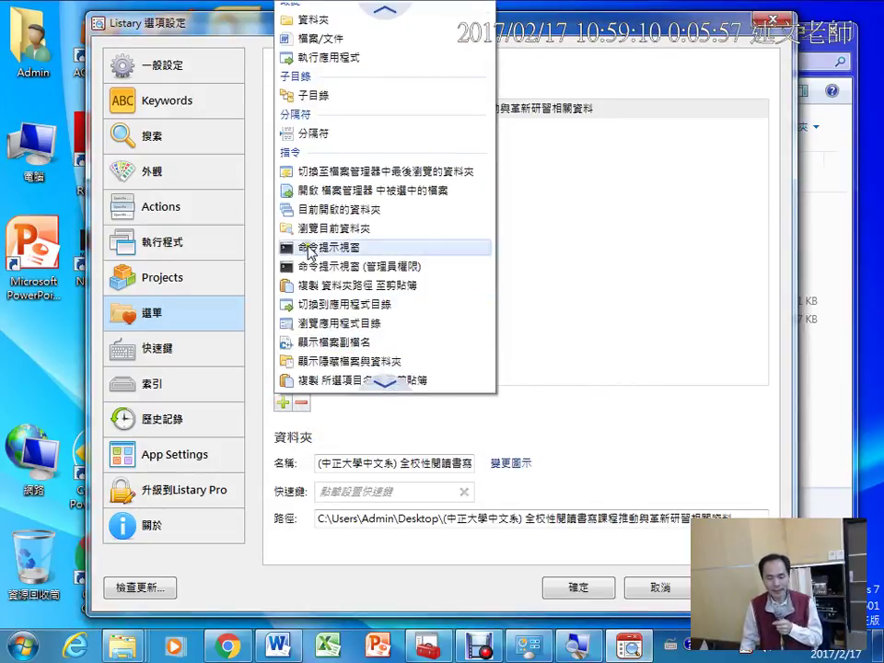
{"action": "scroll", "coordinate": [312, 23], "scroll_direction": "up", "scroll_amount": 2}
{"action": "left_click", "coordinate": [313, 31]}
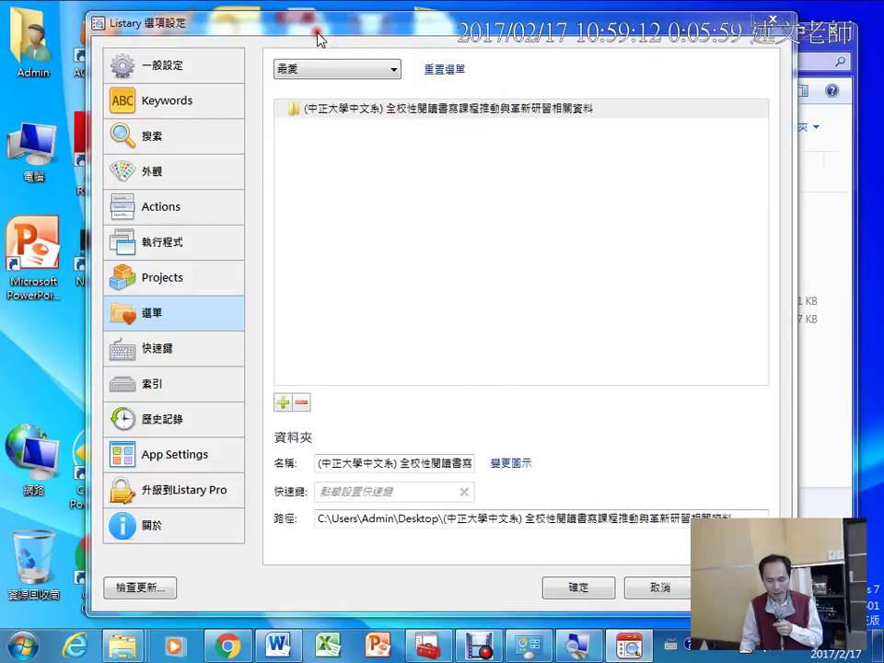
{"action": "left_click", "coordinate": [359, 378]}
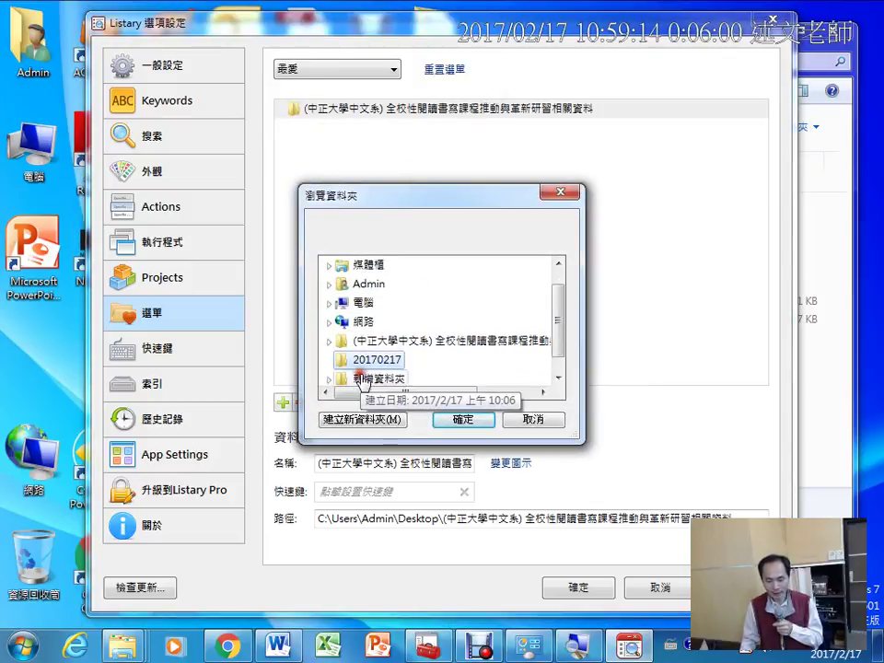
{"action": "left_click", "coordinate": [464, 420]}
- Add the desktop folder 新增資料夾 to the Listary 最愛 menu and save the options
{"action": "left_click", "coordinate": [284, 403]}
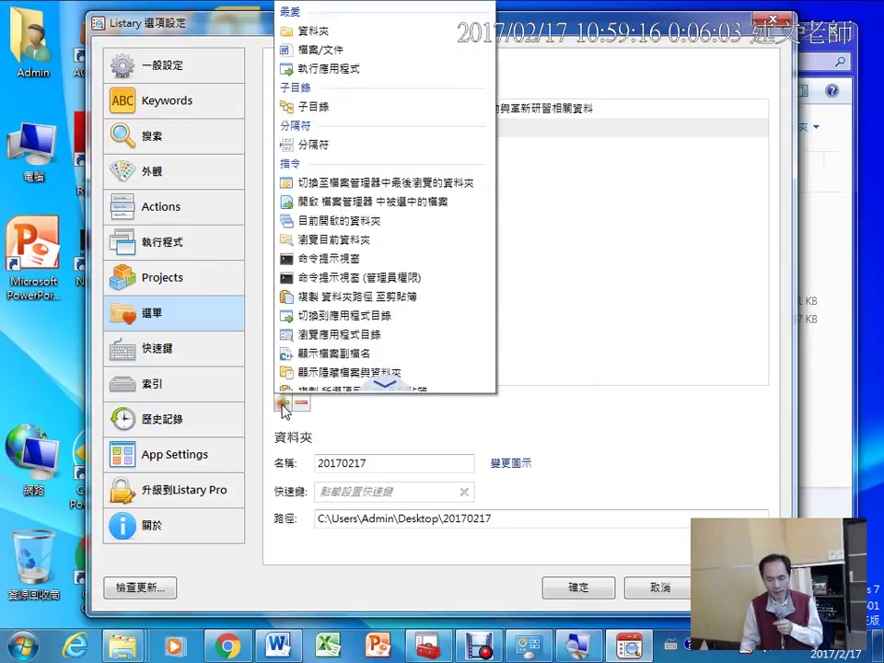
{"action": "left_click", "coordinate": [322, 32]}
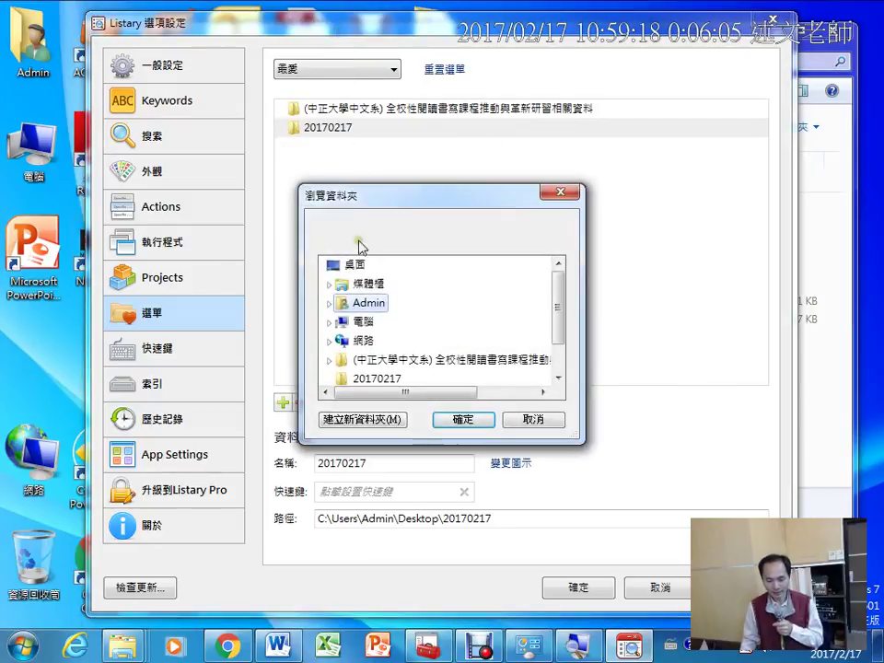
{"action": "scroll", "coordinate": [373, 293], "scroll_direction": "down", "scroll_amount": 1}
{"action": "left_click", "coordinate": [373, 359]}
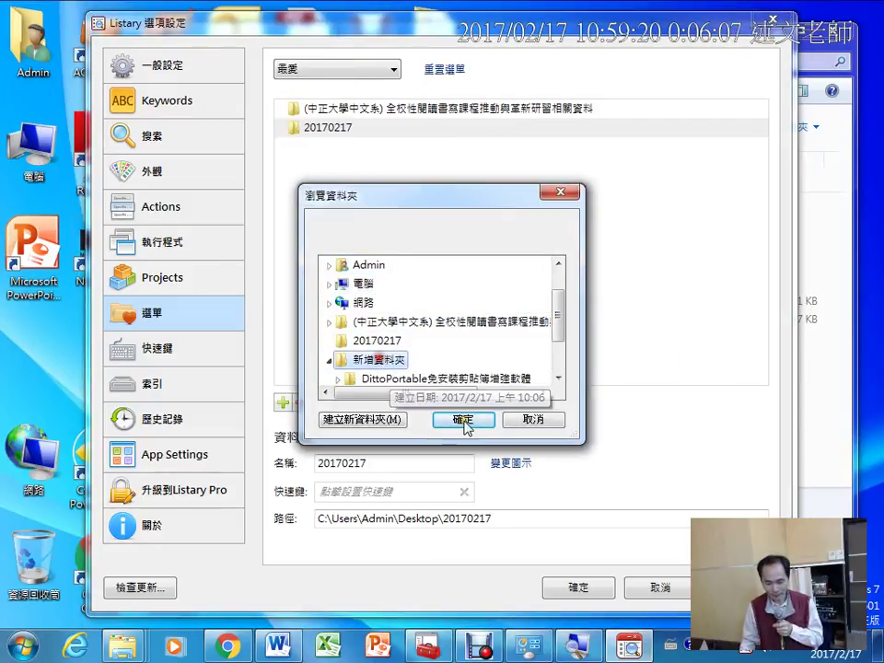
{"action": "left_click", "coordinate": [467, 425]}
{"action": "left_click", "coordinate": [561, 586]}
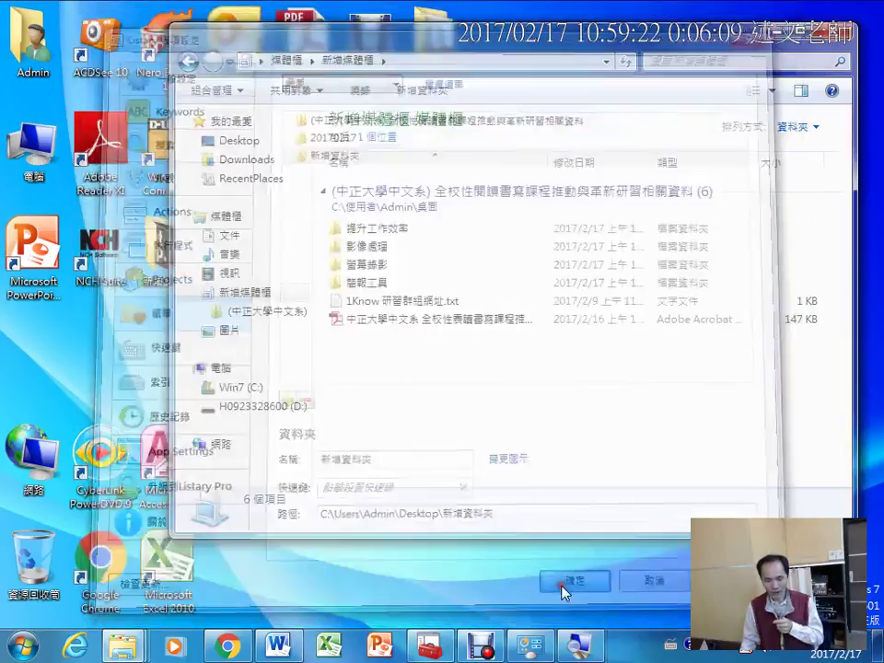
- Close the library's folder window and bring up the Listary search bar on the desktop
{"action": "left_click", "coordinate": [840, 35]}
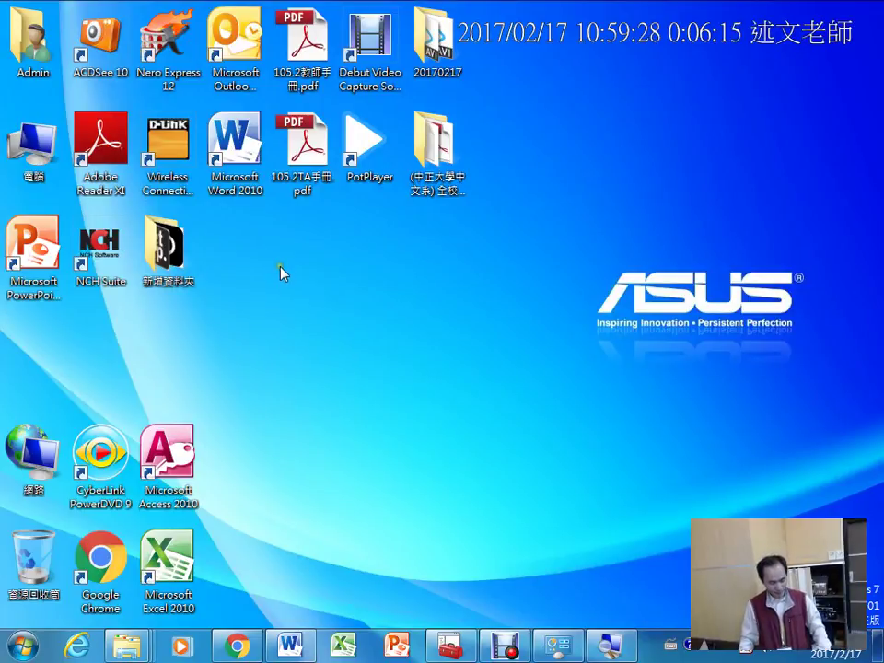
{"action": "key", "text": "ctrl"}
{"action": "key", "text": "ctrl"}
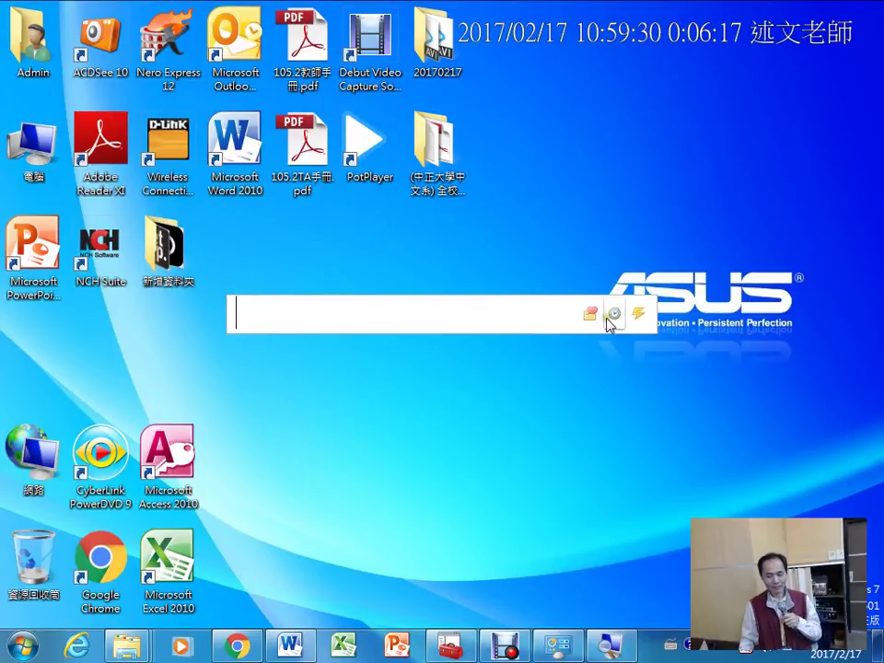
- Open the (中正大學中文系) 全校性閱讀書寫課程推動與革新研習相關資料 folder from the Listary 最愛 menu and close its window
{"action": "left_click", "coordinate": [593, 316]}
{"action": "left_click", "coordinate": [598, 361]}
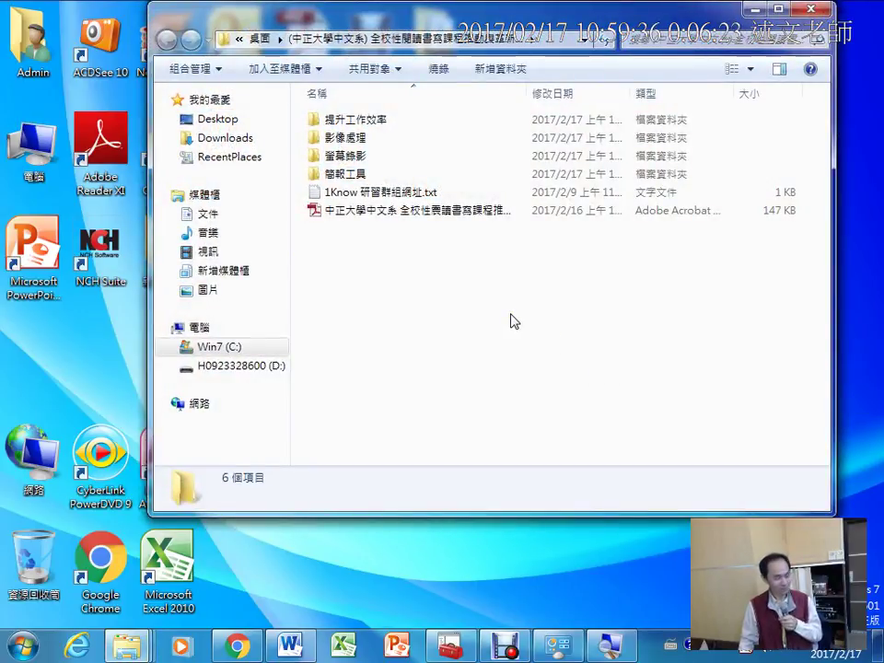
{"action": "left_click", "coordinate": [810, 8]}
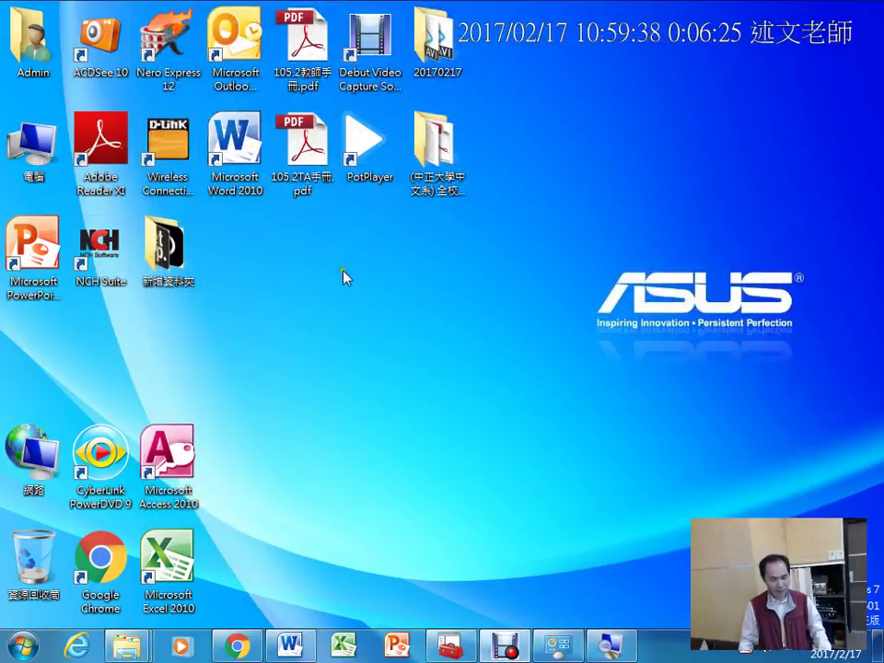
- Bring the Listary search bar back up, examine the subfolders of the favourite folders in the 最愛 menu, and dismiss the menu
{"action": "key", "text": "ctrl"}
{"action": "key", "text": "ctrl"}
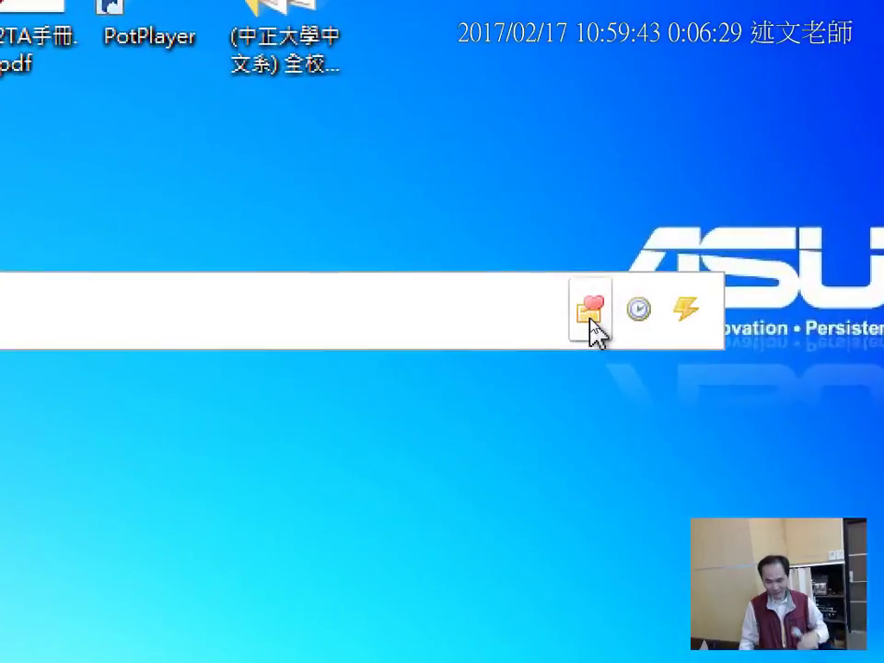
{"action": "left_click", "coordinate": [591, 316]}
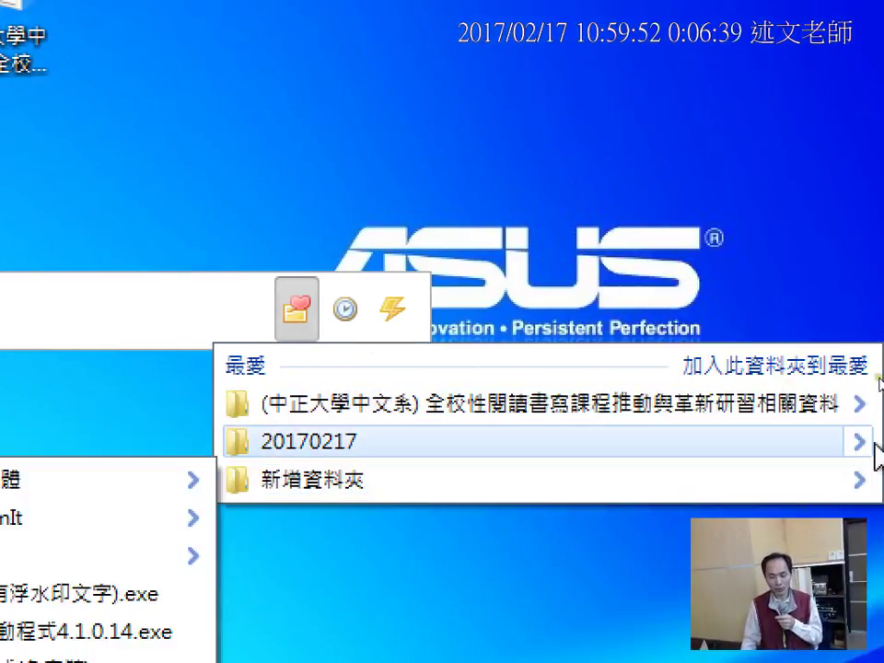
{"action": "mouse_move", "coordinate": [862, 406]}
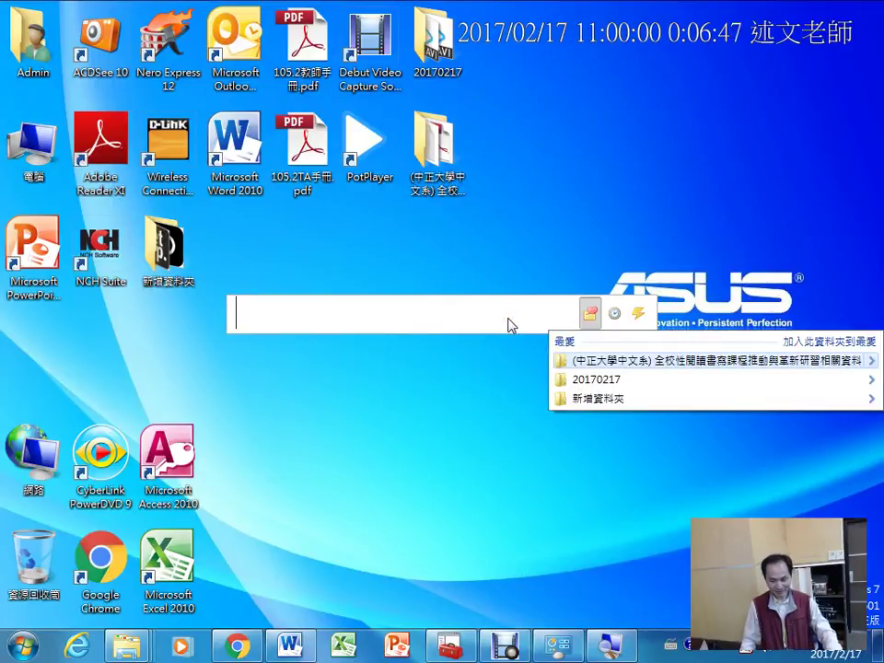
{"action": "key", "text": "Escape"}
{"action": "key", "text": "Escape"}
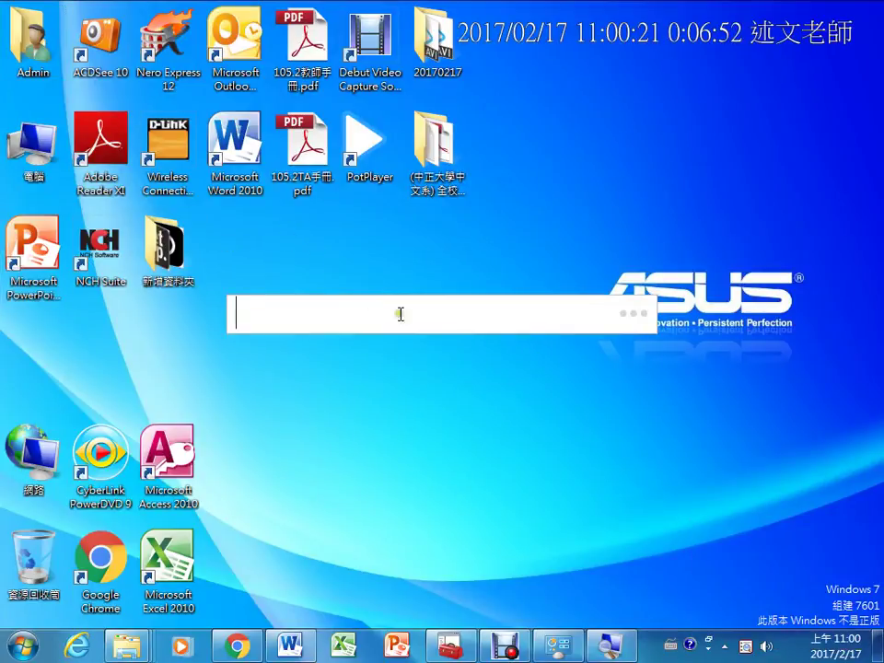
- From the Listary 最愛 menu, open the AlwaysMouseWheel folder inside 提升工作效率 of the 中正大學中文系 favourite, and close its window
{"action": "left_click", "coordinate": [591, 316]}
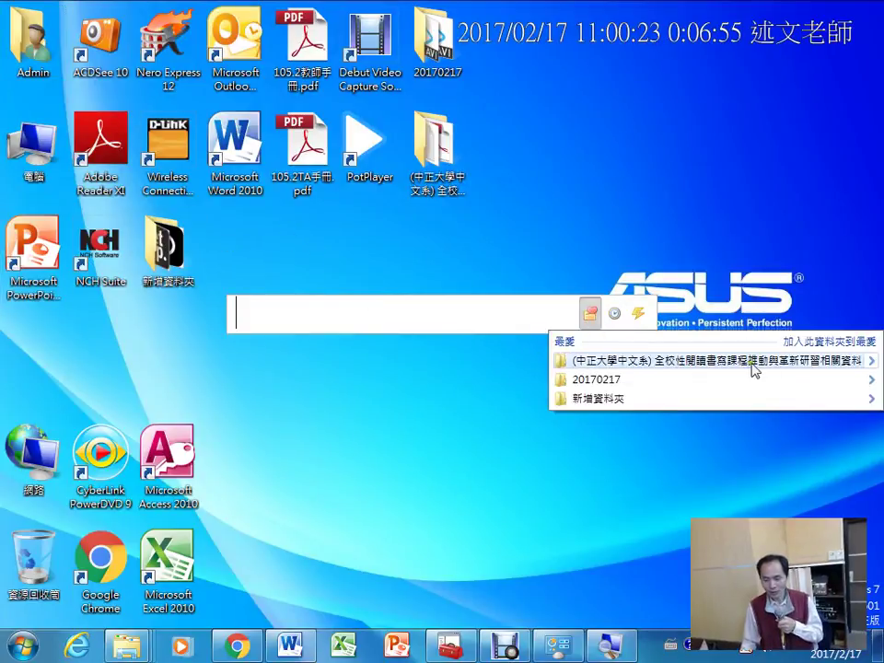
{"action": "mouse_move", "coordinate": [875, 366]}
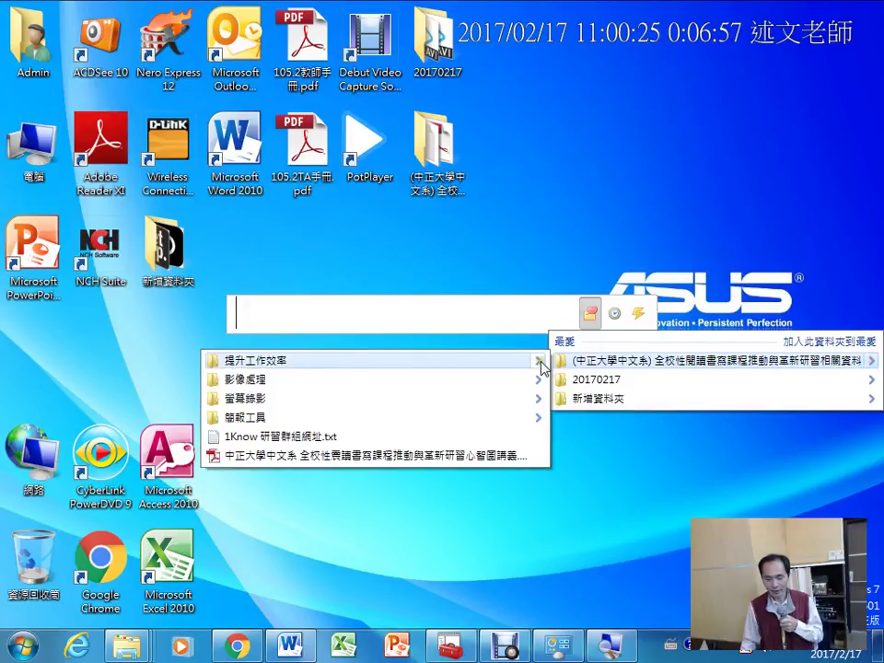
{"action": "mouse_move", "coordinate": [541, 361]}
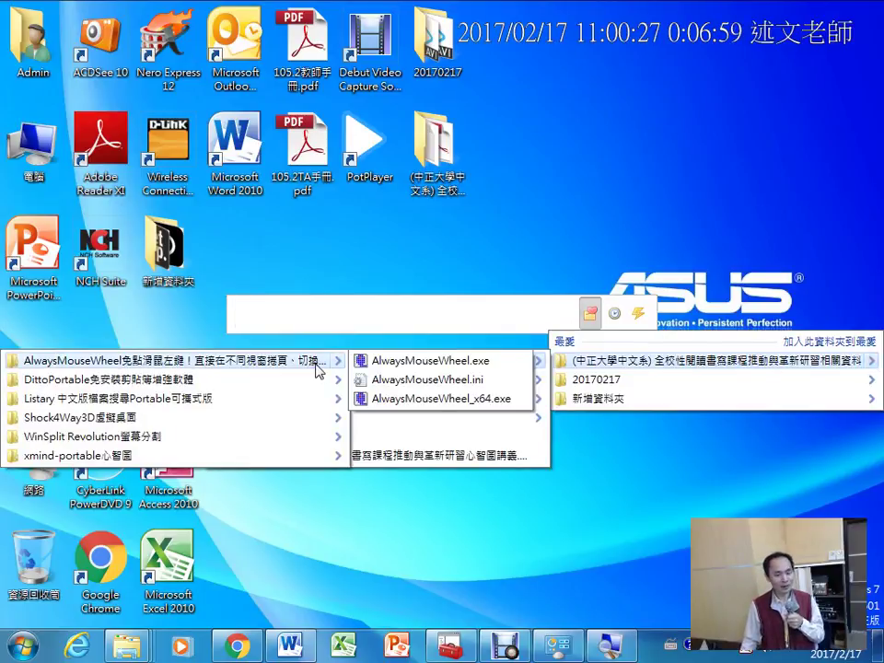
{"action": "left_click", "coordinate": [316, 369]}
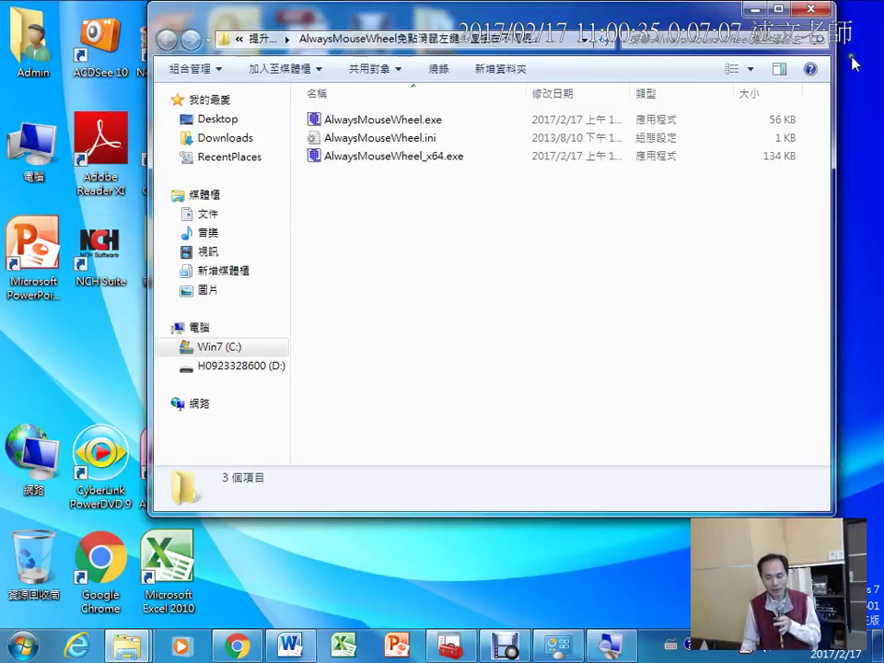
{"action": "left_click", "coordinate": [812, 11]}
- Switch to Word, start saving the blank document under a new name, and collapse 媒體櫃 in the dialog's folder tree
{"action": "left_click", "coordinate": [281, 643]}
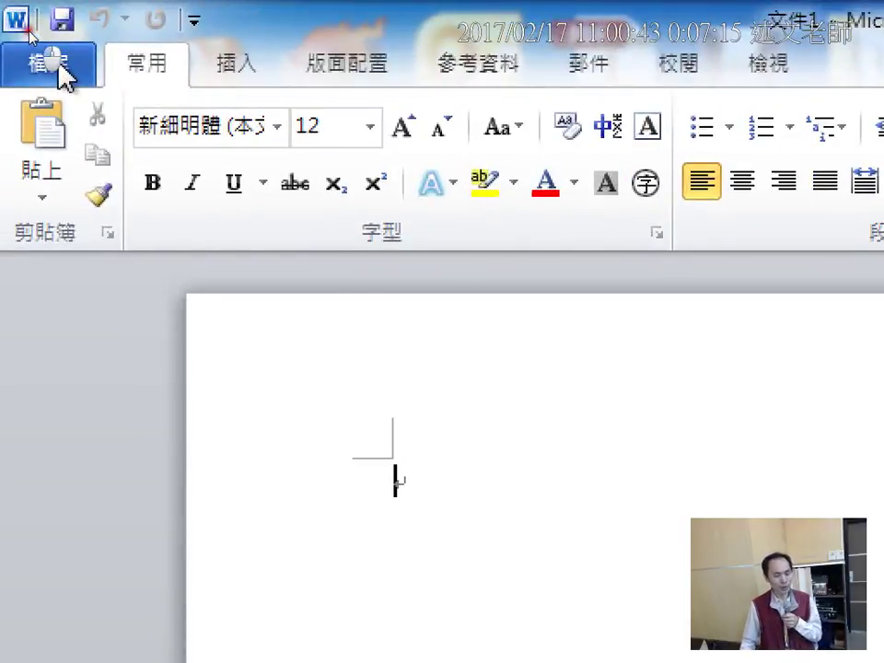
{"action": "left_click", "coordinate": [28, 31]}
{"action": "left_click", "coordinate": [70, 180]}
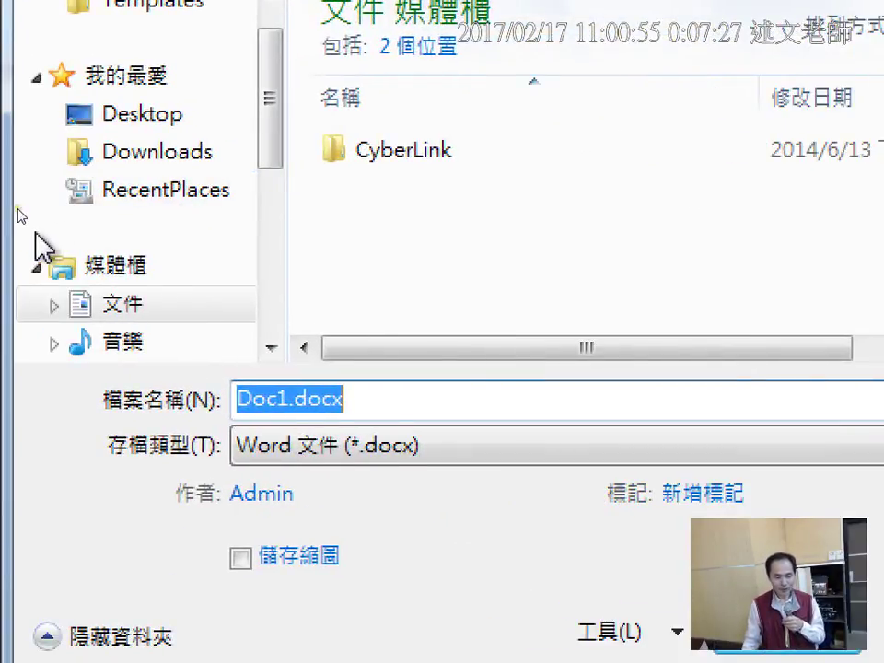
{"action": "left_click", "coordinate": [19, 225]}
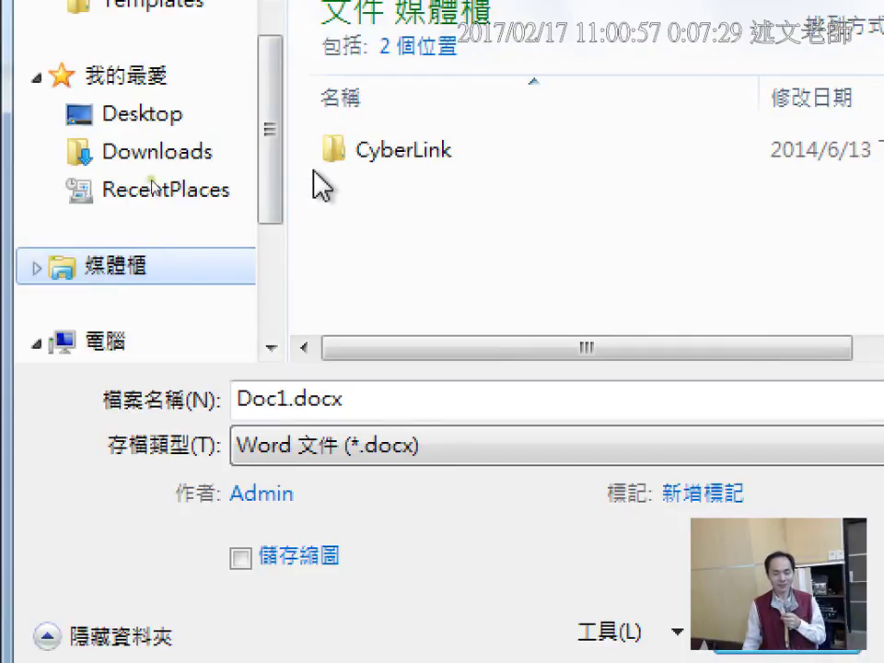
{"action": "left_click_drag", "start_coordinate": [277, 198], "coordinate": [266, 247]}
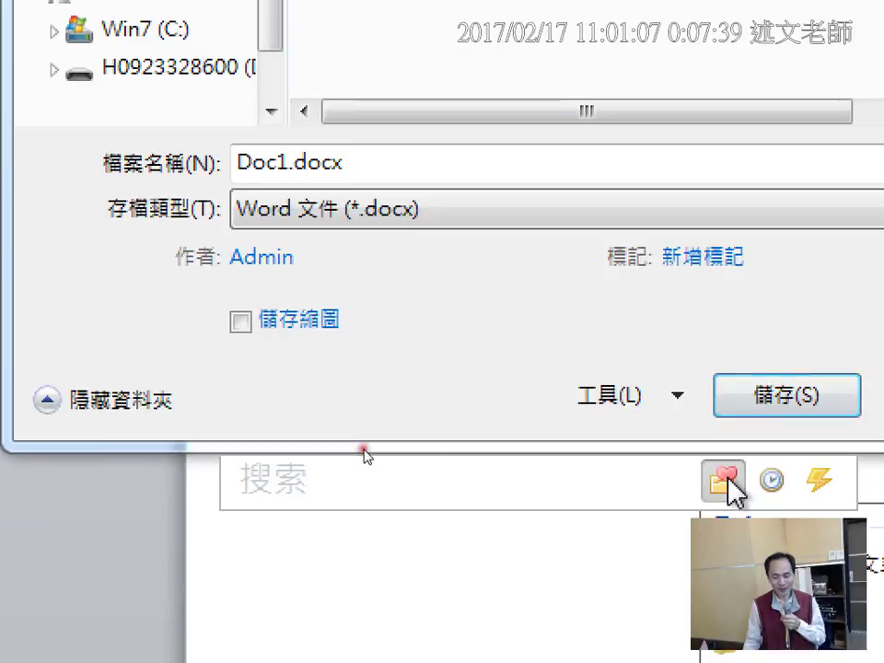
- Use the Listary favourites to switch the save location to the 20170217 folder, and close the save dialog without saving
{"action": "left_click", "coordinate": [723, 479]}
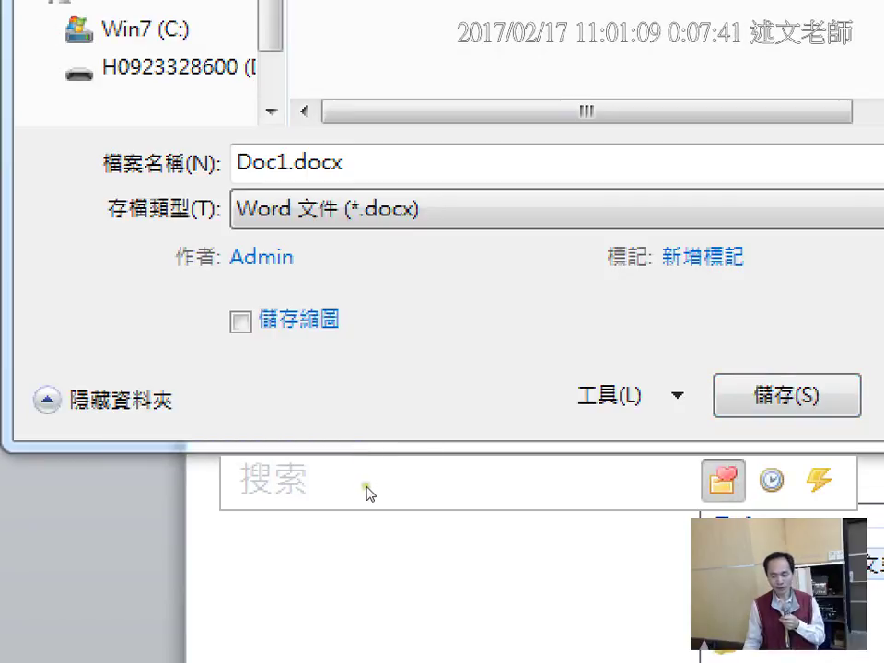
{"action": "left_click", "coordinate": [449, 521]}
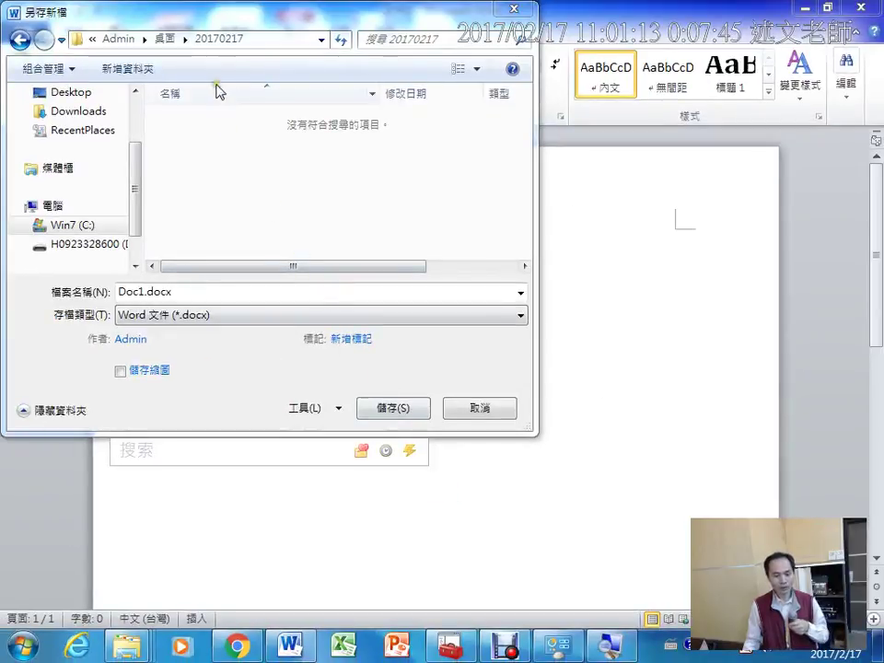
{"action": "left_click_drag", "start_coordinate": [145, 19], "coordinate": [283, 90]}
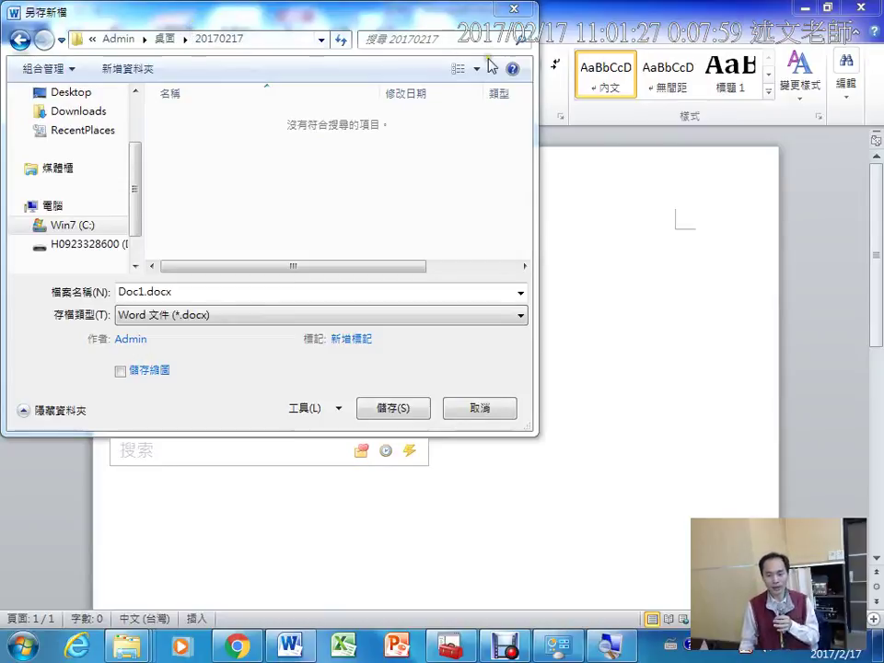
{"action": "left_click", "coordinate": [518, 13]}
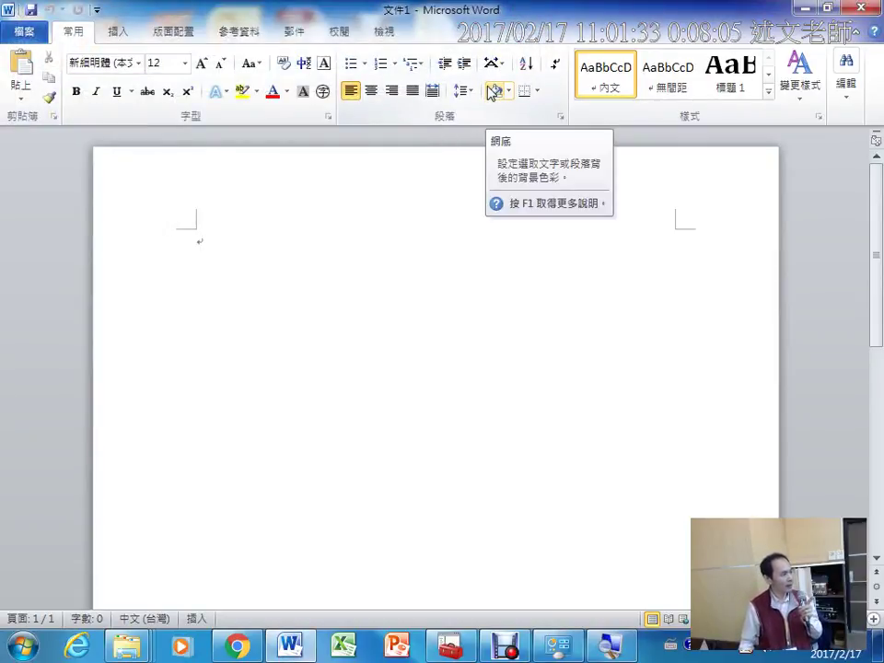
- Minimize and restore Word, save the blank document as test in the 20170217 folder, and close Word
{"action": "left_click", "coordinate": [801, 8]}
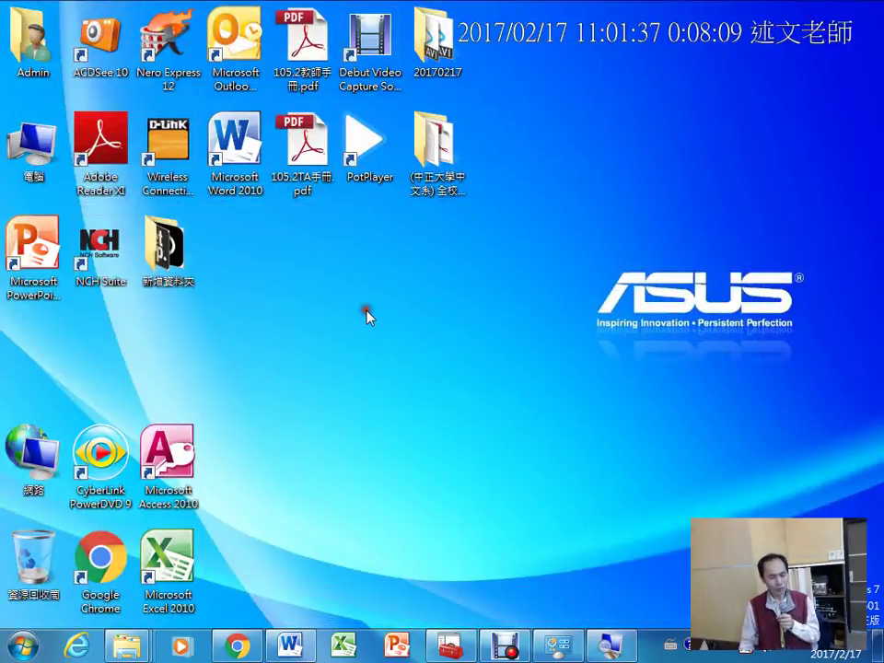
{"action": "left_click", "coordinate": [297, 642]}
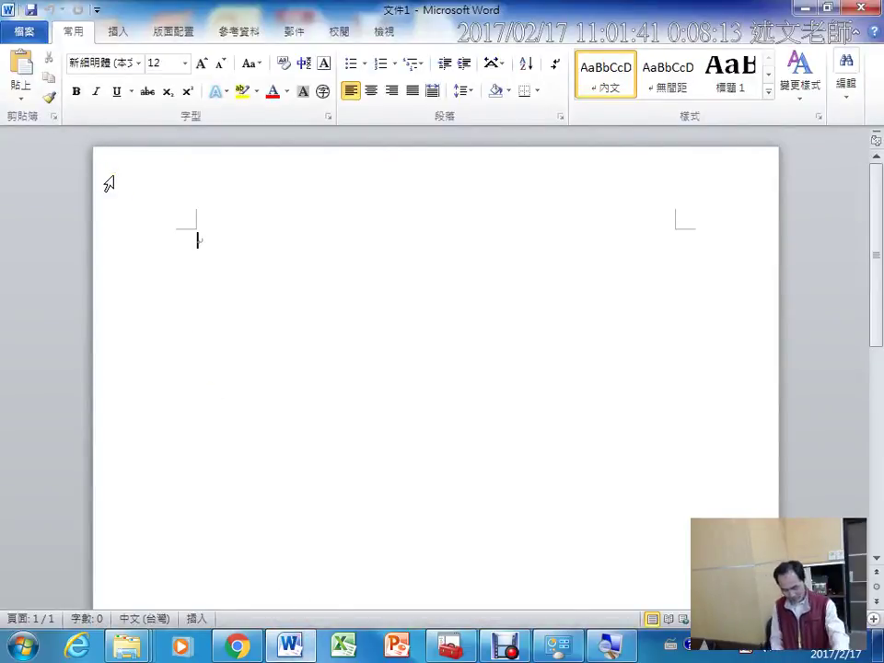
{"action": "left_click", "coordinate": [29, 9]}
{"action": "type", "text": "test"}
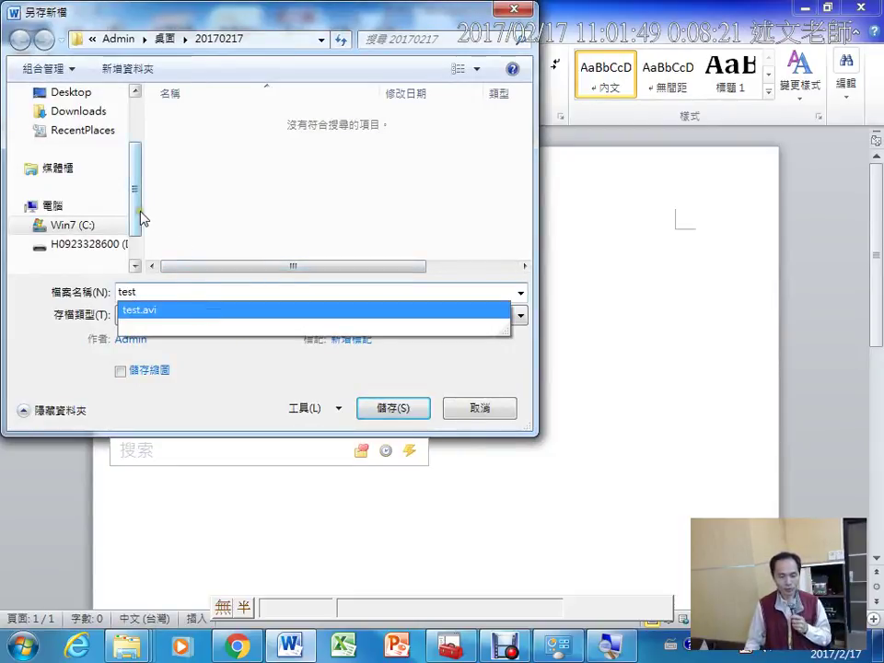
{"action": "left_click", "coordinate": [367, 408]}
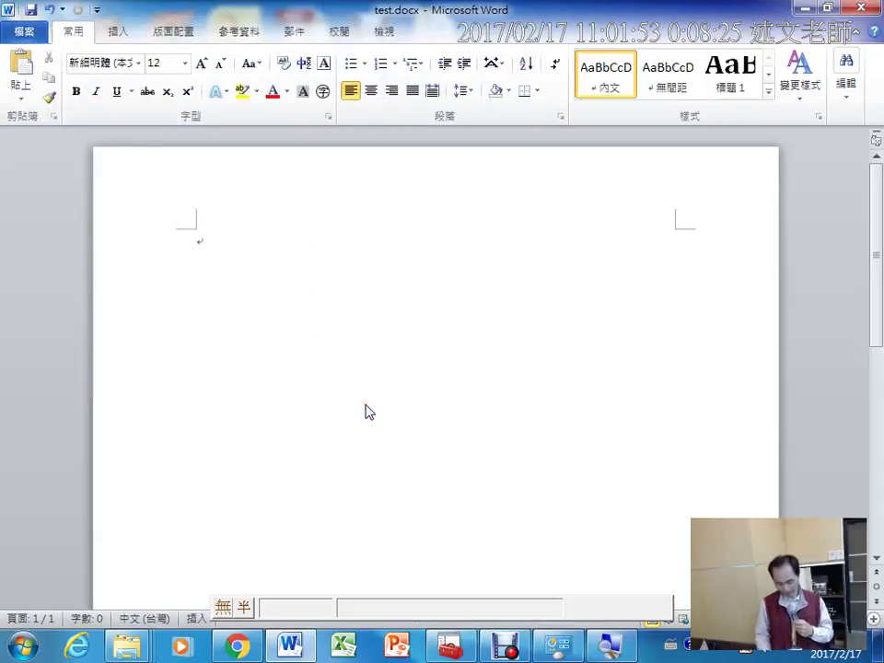
{"action": "left_click", "coordinate": [861, 8]}
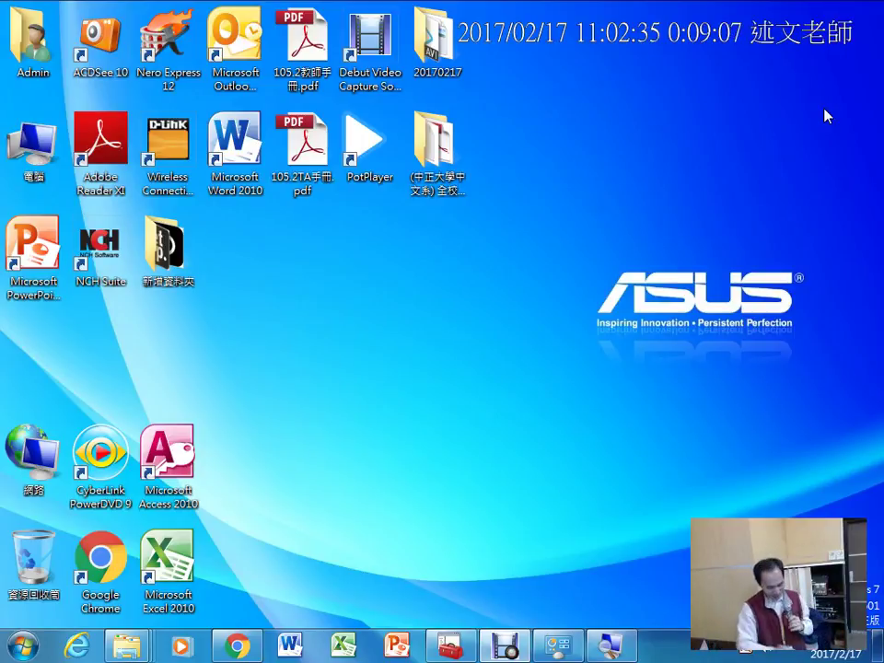
- Bring up the Listary search bar on the desktop, search for test, and dismiss the results
{"action": "key", "text": "ctrl"}
{"action": "key", "text": "ctrl"}
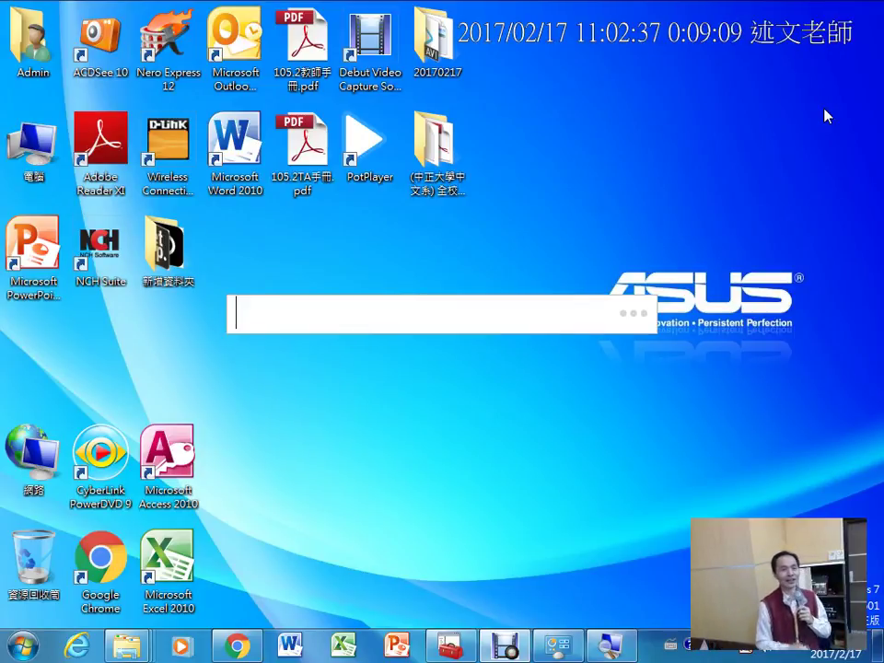
{"action": "type", "text": "tes"}
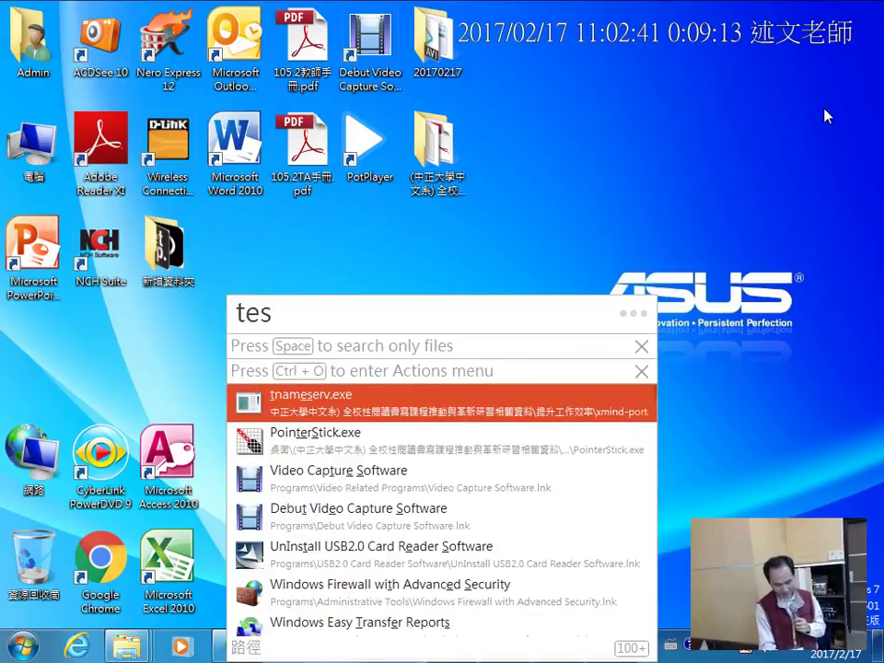
{"action": "type", "text": "t"}
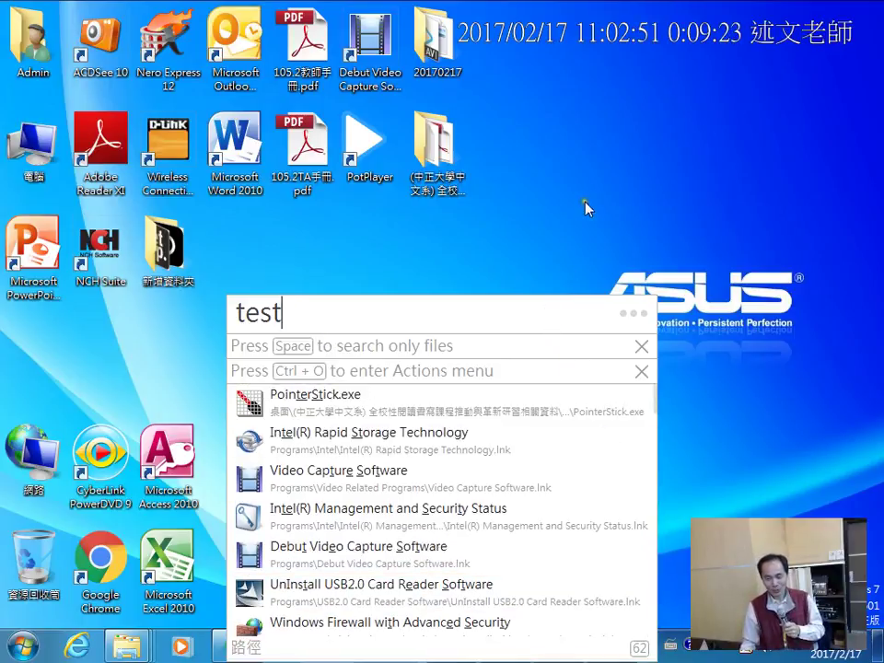
{"action": "key", "text": "Escape"}
- Search for test in a fresh Listary search bar and highlight test.docx in the 20170217 folder among the results
{"action": "key", "text": "alt+space"}
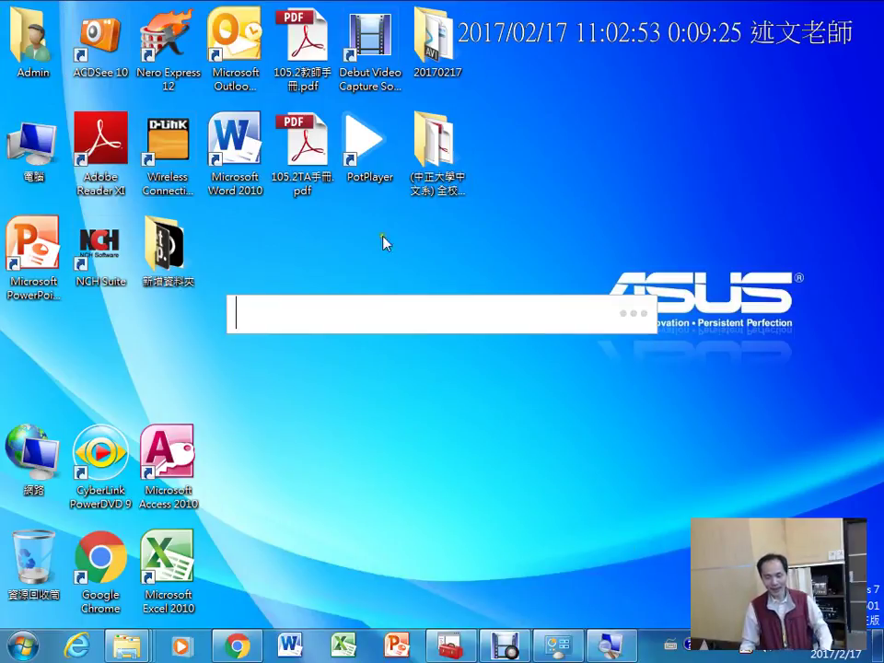
{"action": "type", "text": "testy"}
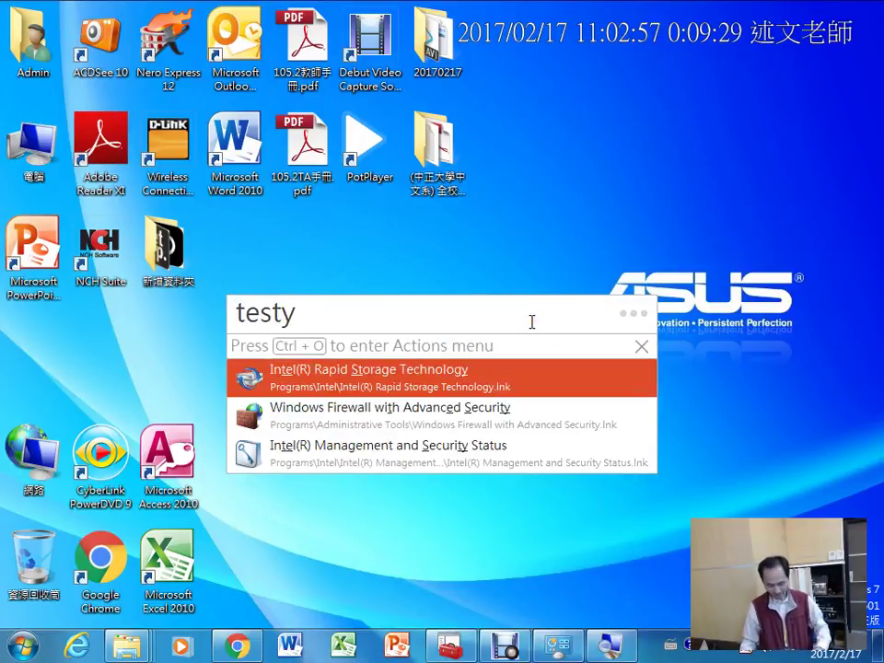
{"action": "key", "text": "BackSpace"}
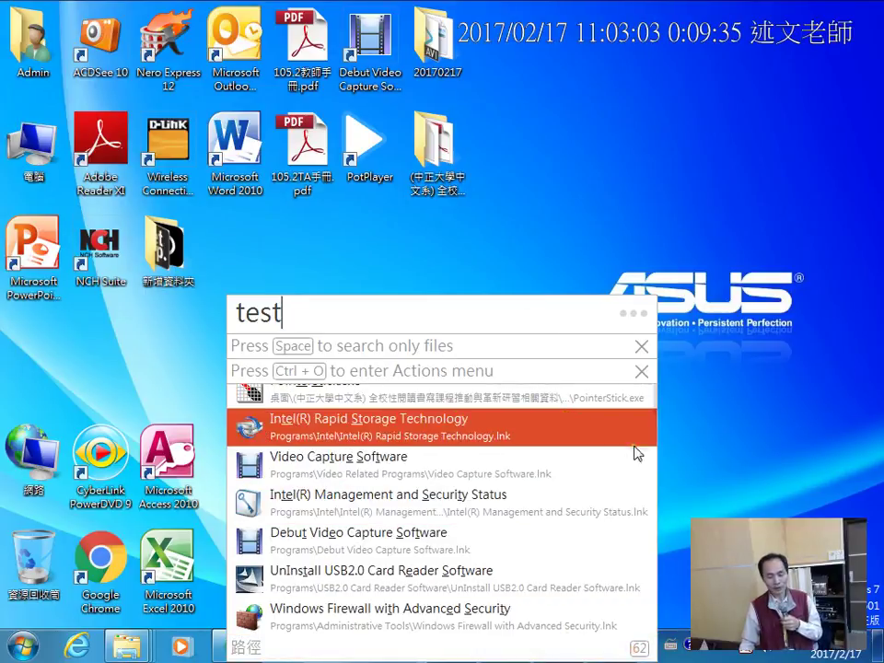
{"action": "scroll", "coordinate": [640, 450], "scroll_direction": "up", "scroll_amount": 1}
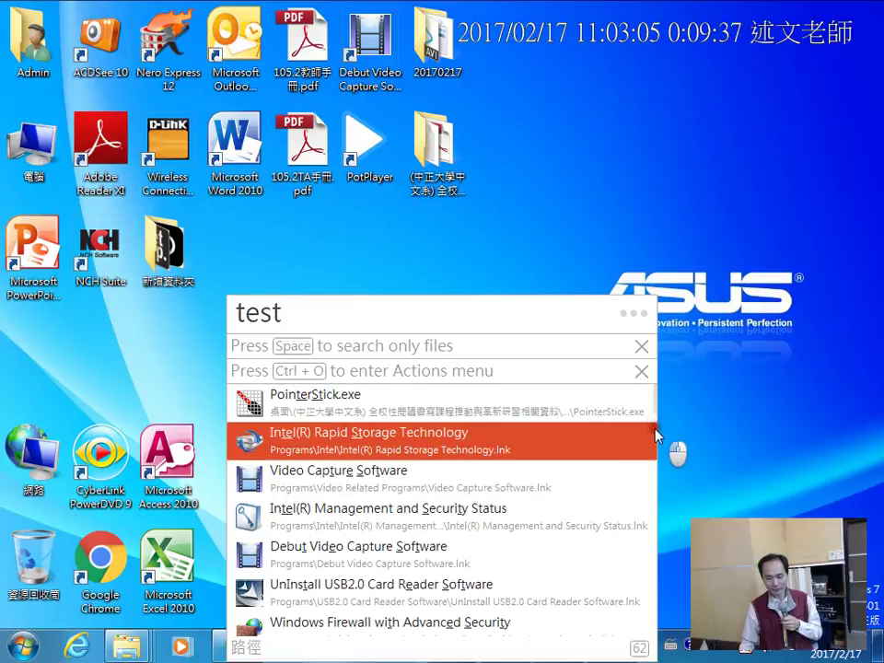
{"action": "scroll", "coordinate": [604, 468], "scroll_direction": "down", "scroll_amount": 5}
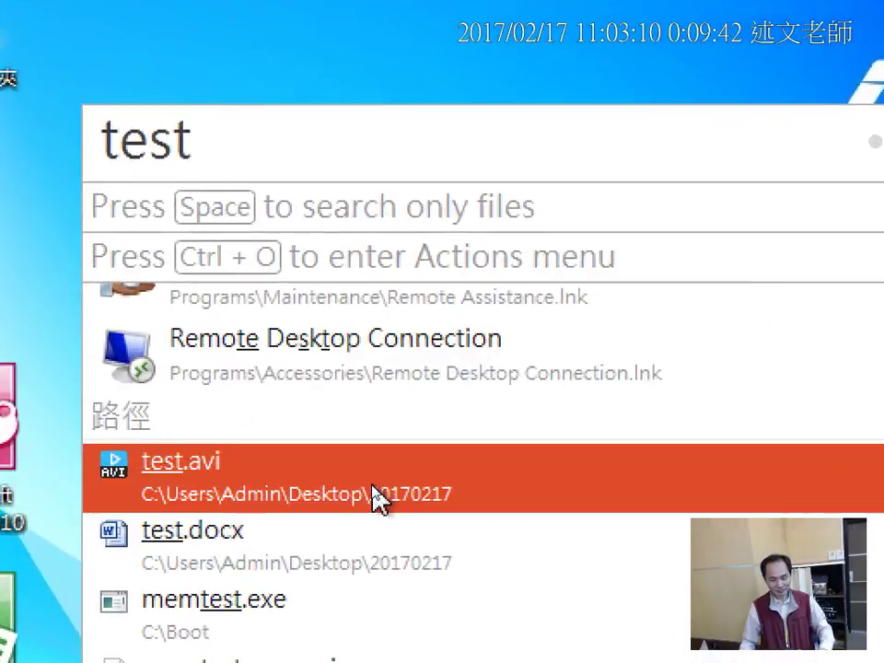
{"action": "key", "text": "Down"}
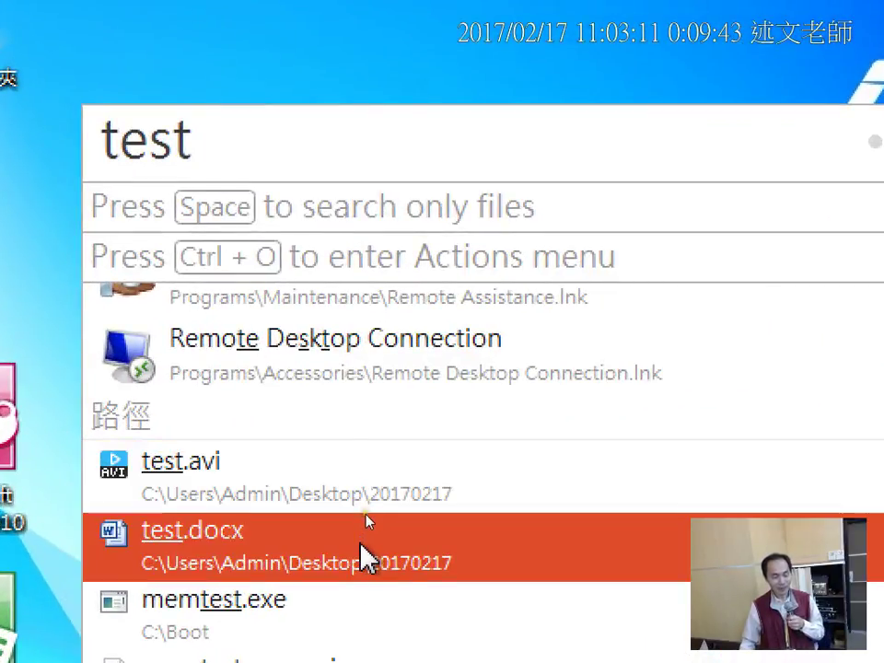